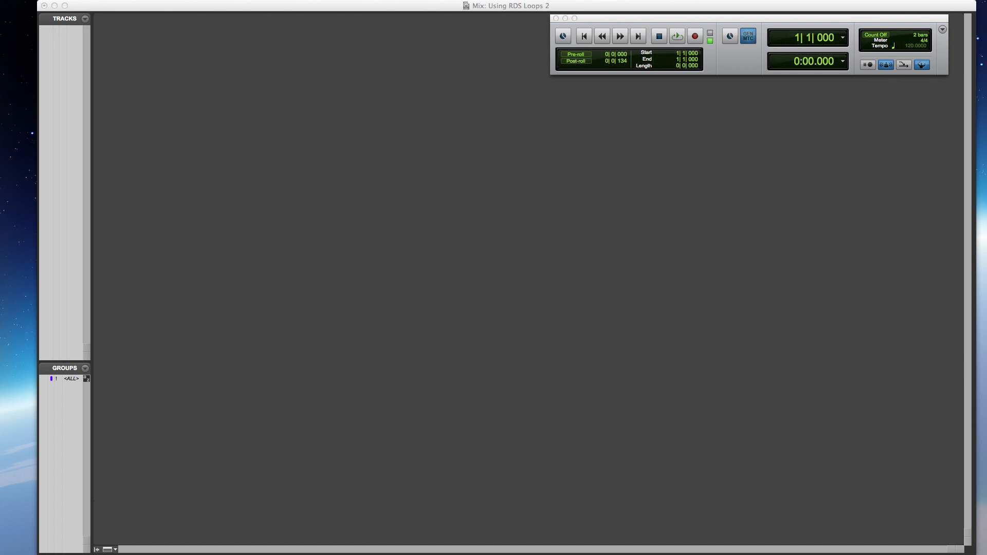
Step: Start importing audio and browse to the "RDS Drum Loops ( multitracks ) 88khz 24 bit 88 BPM" folder
left_click(187, 107)
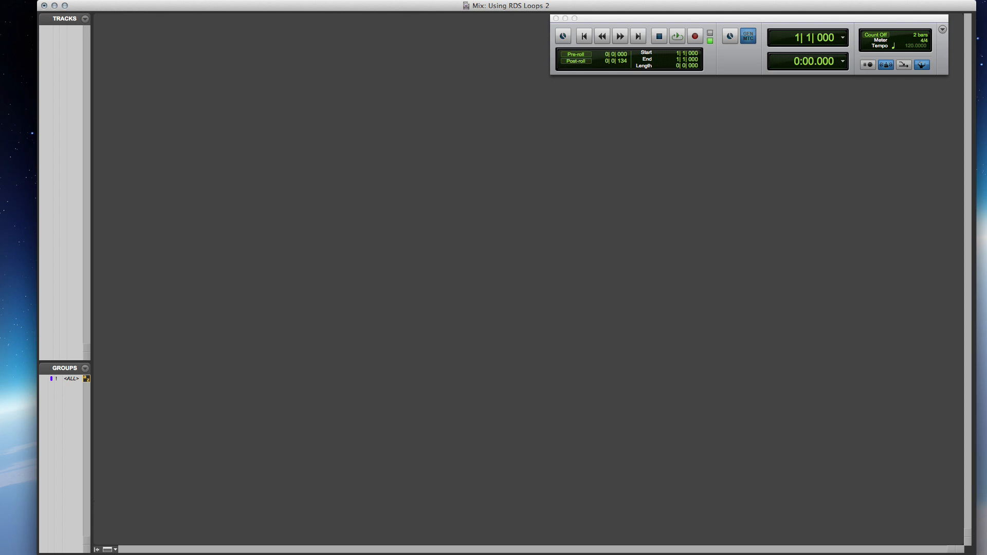
key("super+shift+i")
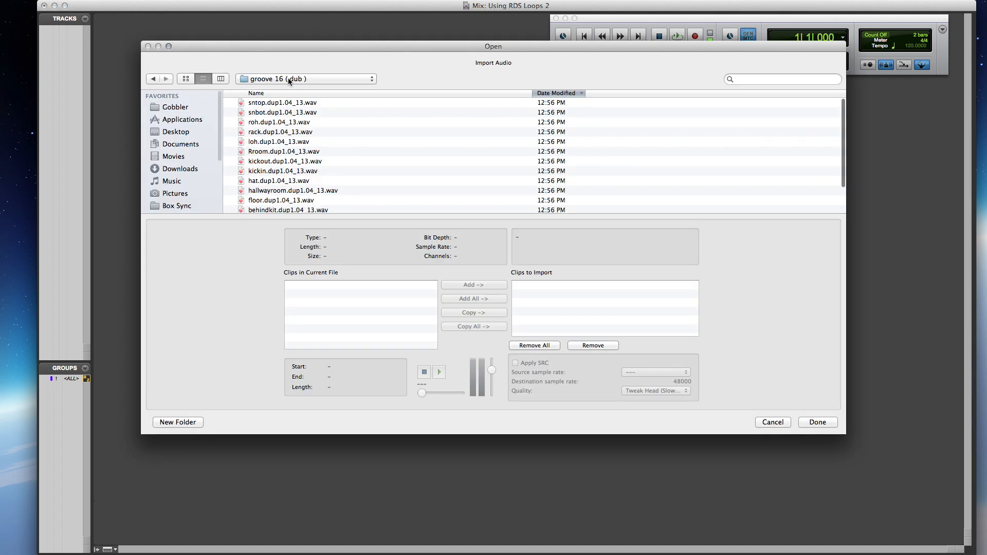
left_click(289, 80)
left_click(290, 99)
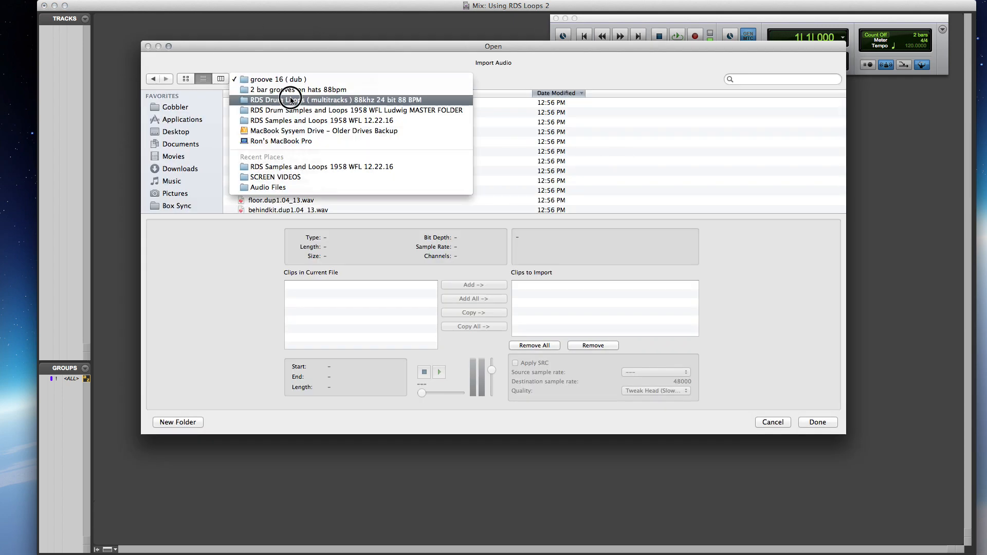
left_click(289, 110)
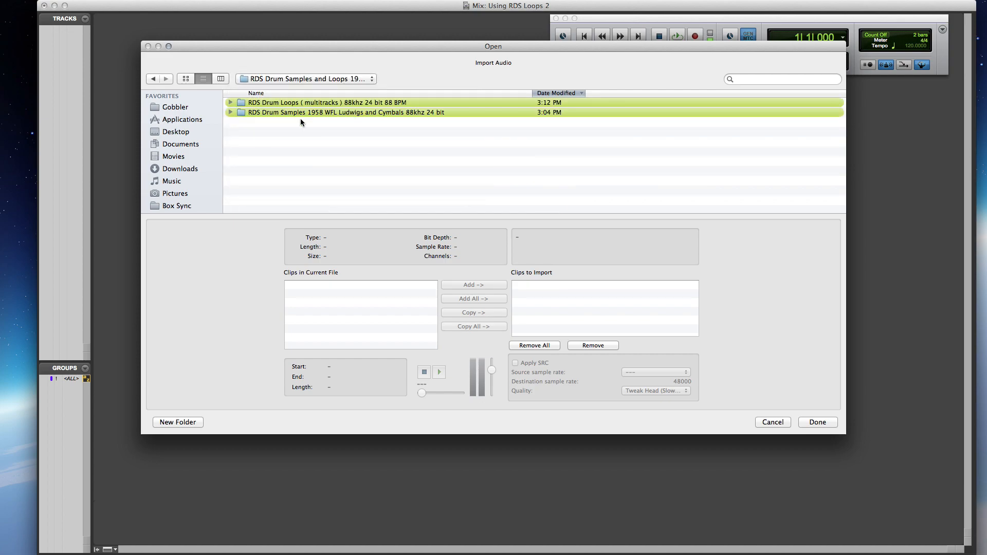
double_click(331, 103)
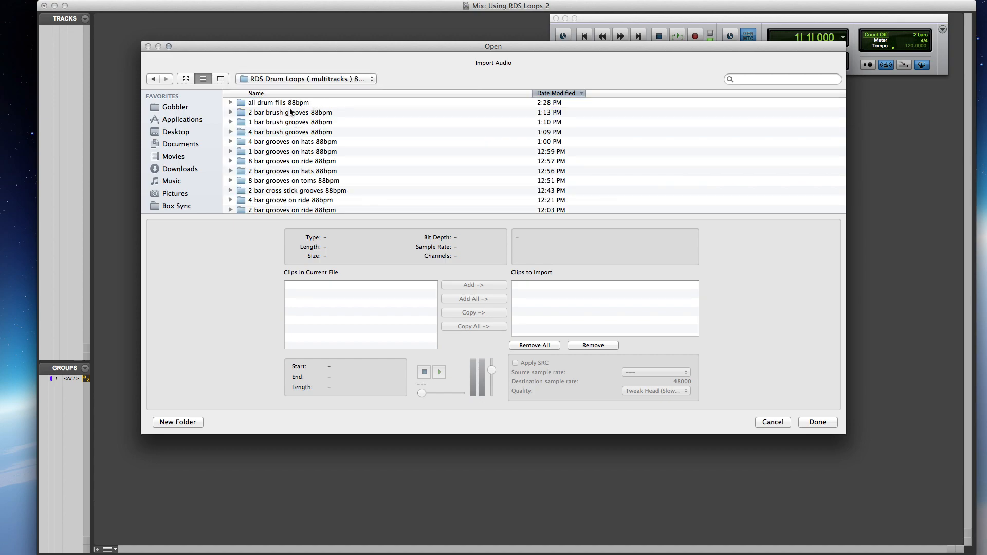
Step: Open the "4 bar grooves on hats 88bpm" folder and expand its "groove 13 ( Rosanna shuffle )" folder
scroll(319, 138, "down", 1)
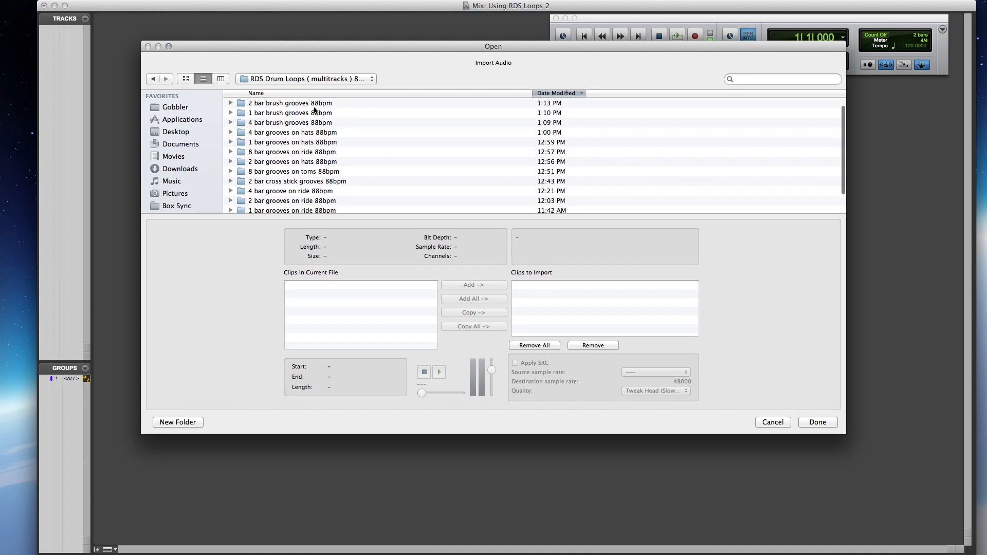
scroll(323, 113, "down", 1)
scroll(265, 126, "down", 2)
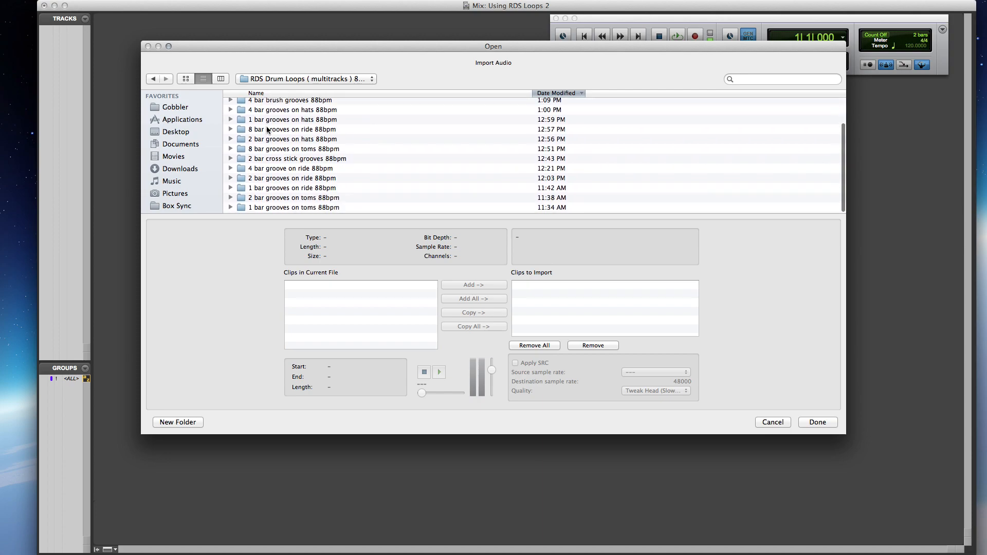
double_click(292, 111)
scroll(301, 116, "up", 1)
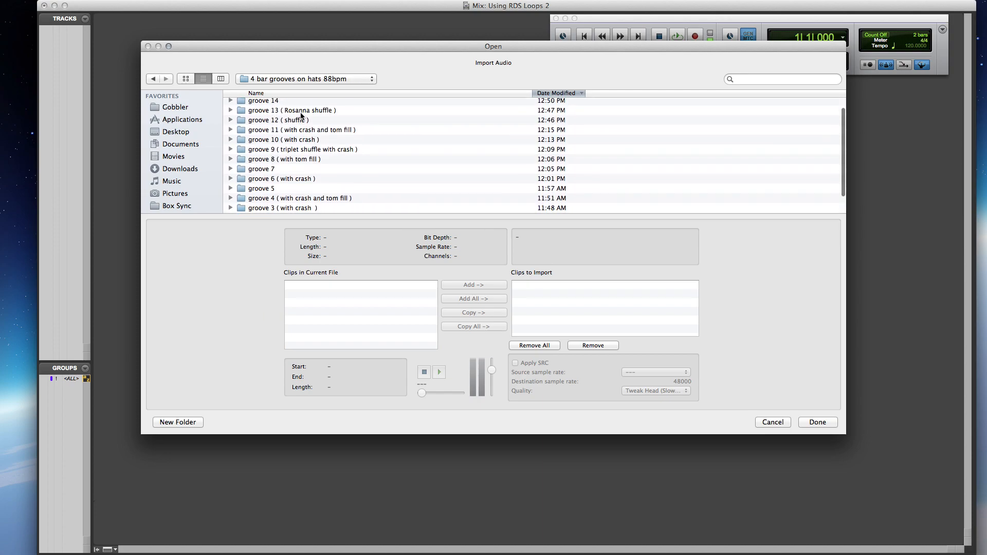
left_click(230, 112)
Step: Audition crush_06.wav from groove 13 at a slightly lower preview volume, and stop the playback
scroll(286, 126, "down", 3)
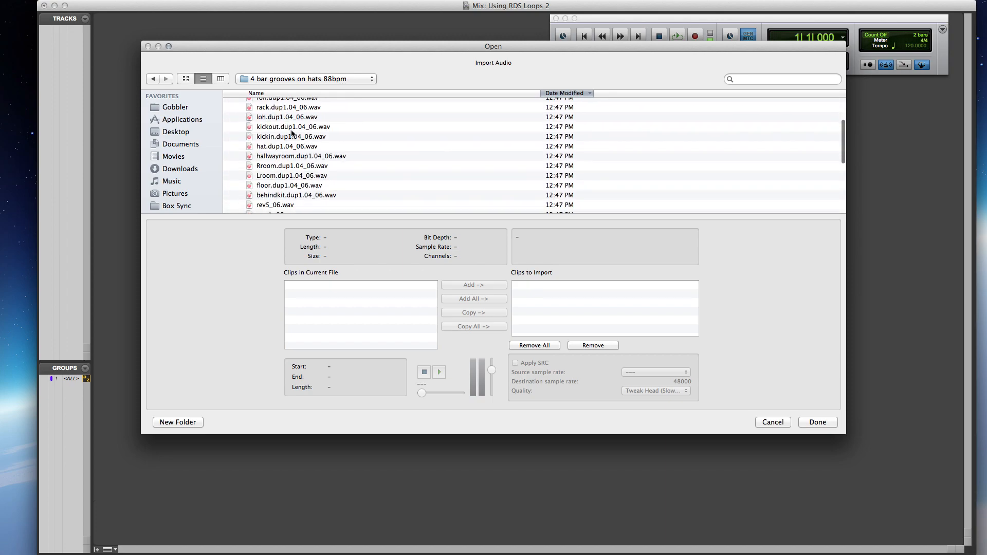
scroll(307, 176, "down", 3)
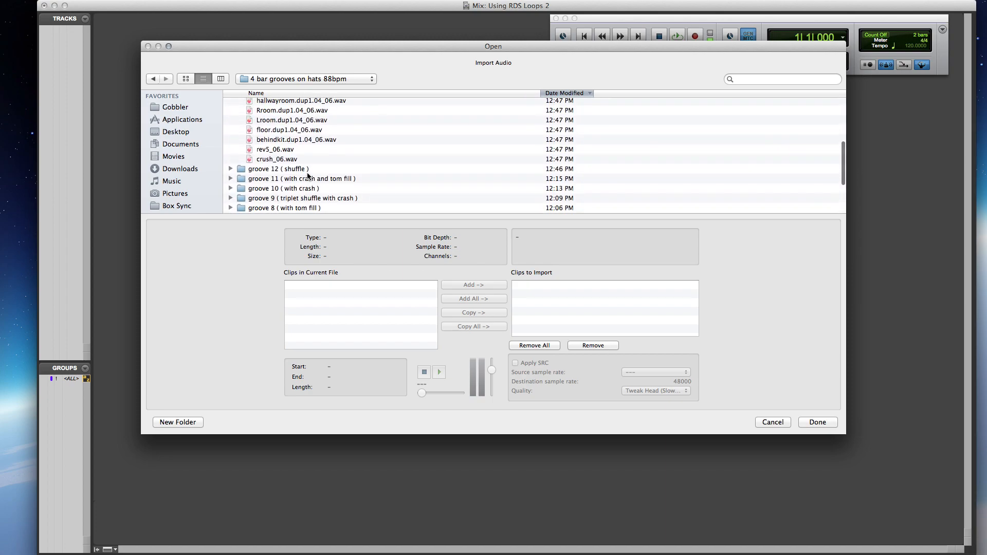
left_click(271, 159)
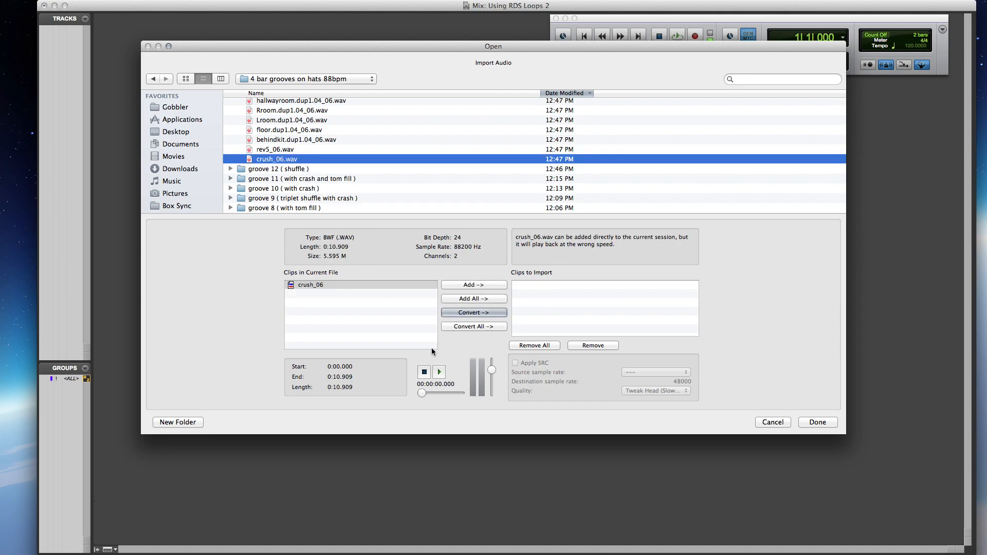
left_click(439, 372)
left_click_drag(492, 369, 492, 372)
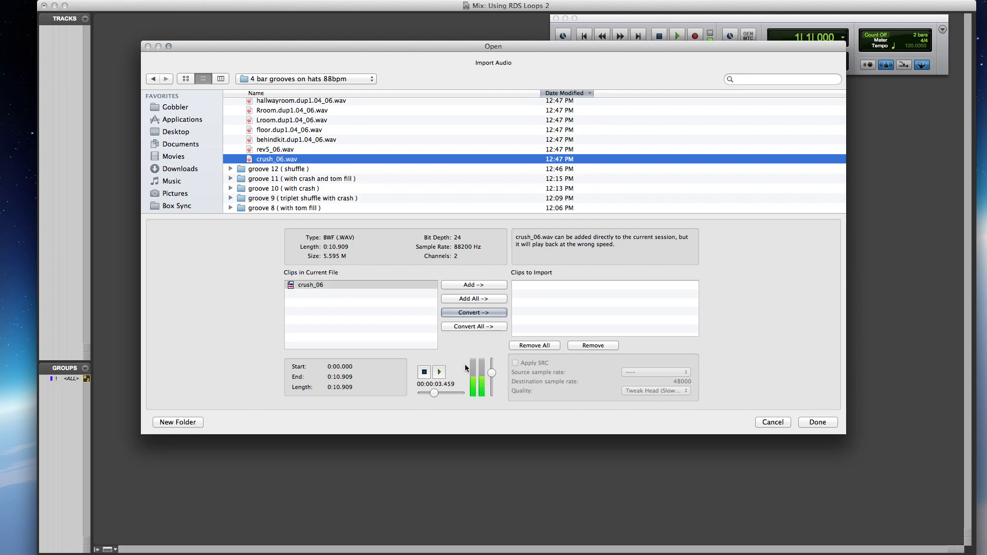
left_click(425, 372)
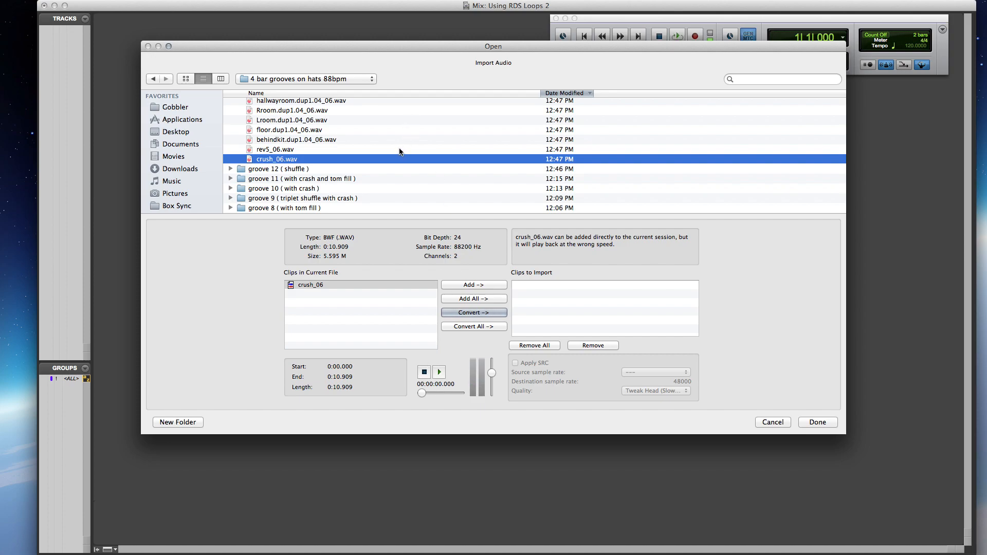
Step: Select all groove 13 files from sntop.dup1.04_06.wav to crush_06.wav, convert them for import, and confirm the import
scroll(399, 148, "up", 5)
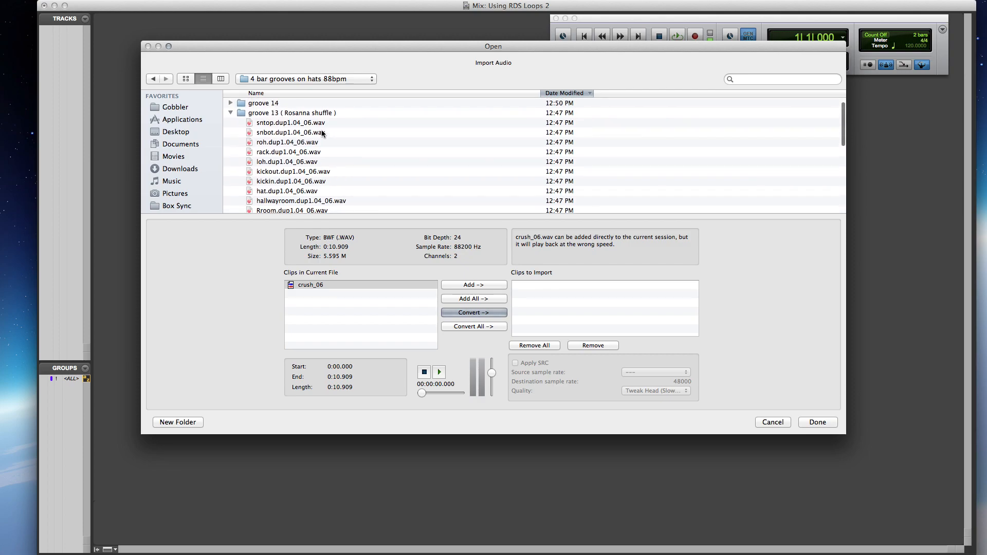
left_click(291, 124, "shift")
scroll(360, 170, "down", 3)
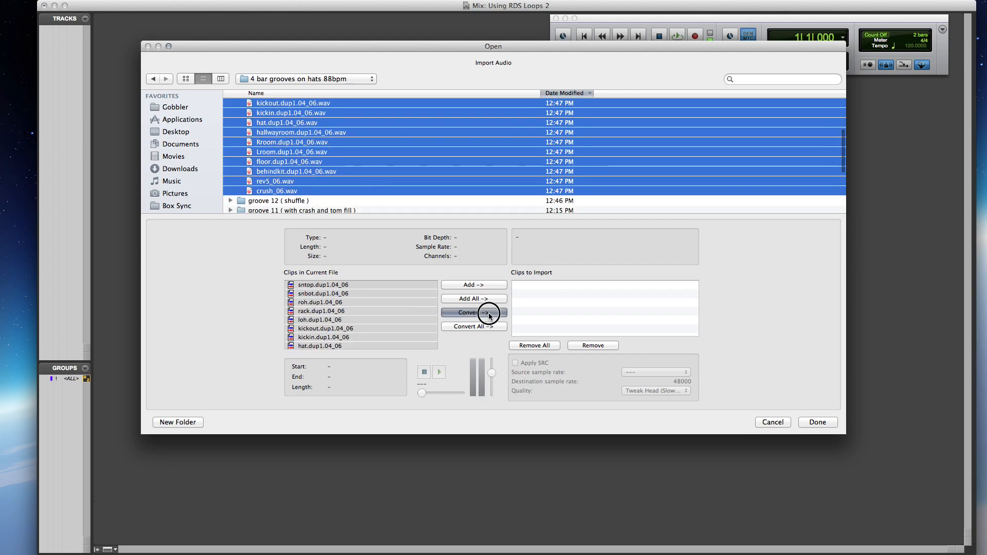
left_click(484, 311)
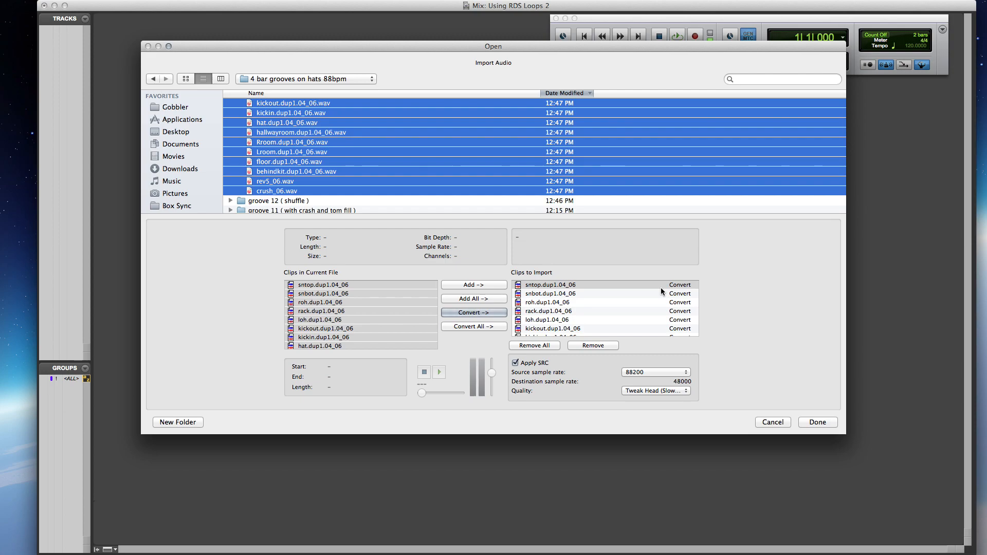
left_click(818, 422)
left_click(817, 350)
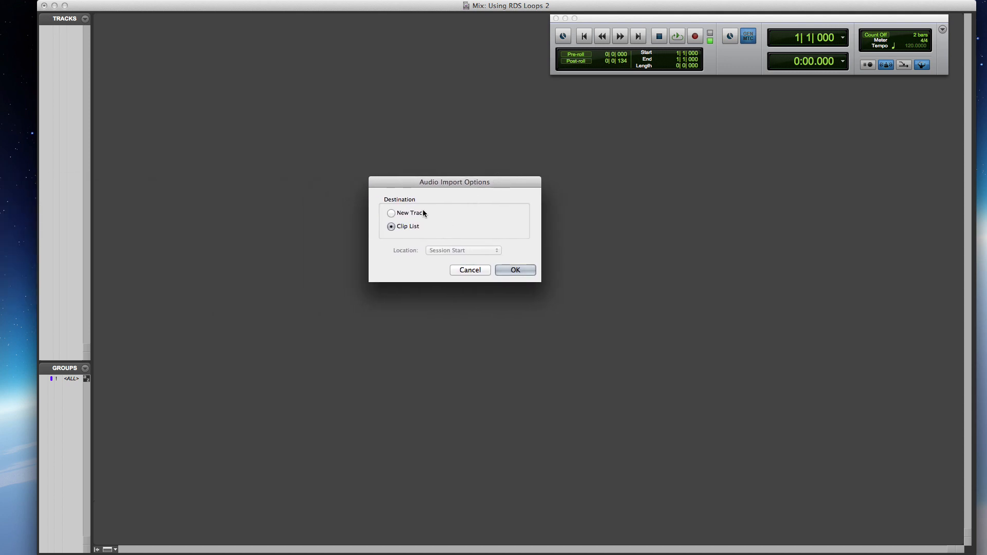
Step: Import the converted clips to new tracks located at the session start
left_click(392, 213)
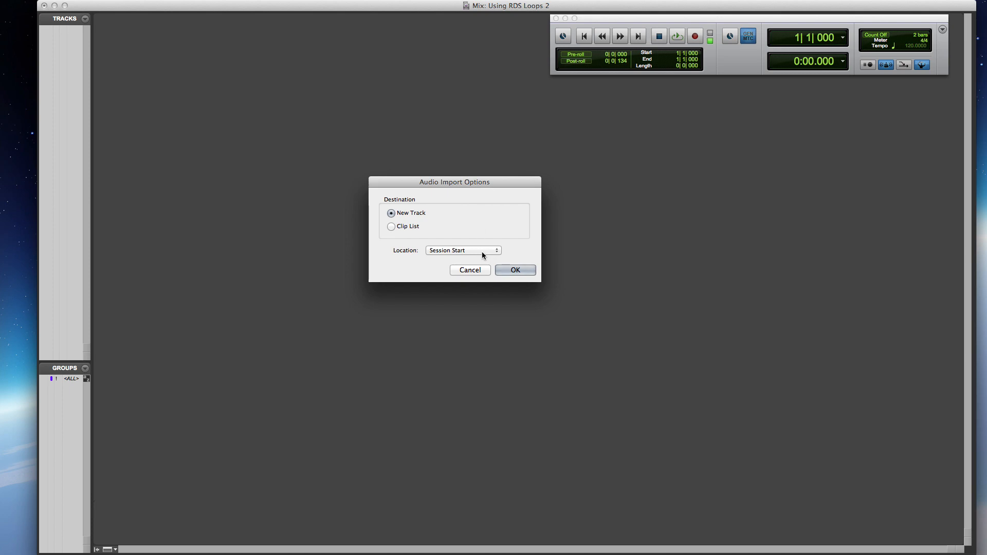
left_click(455, 251)
left_click(456, 251)
left_click(522, 272)
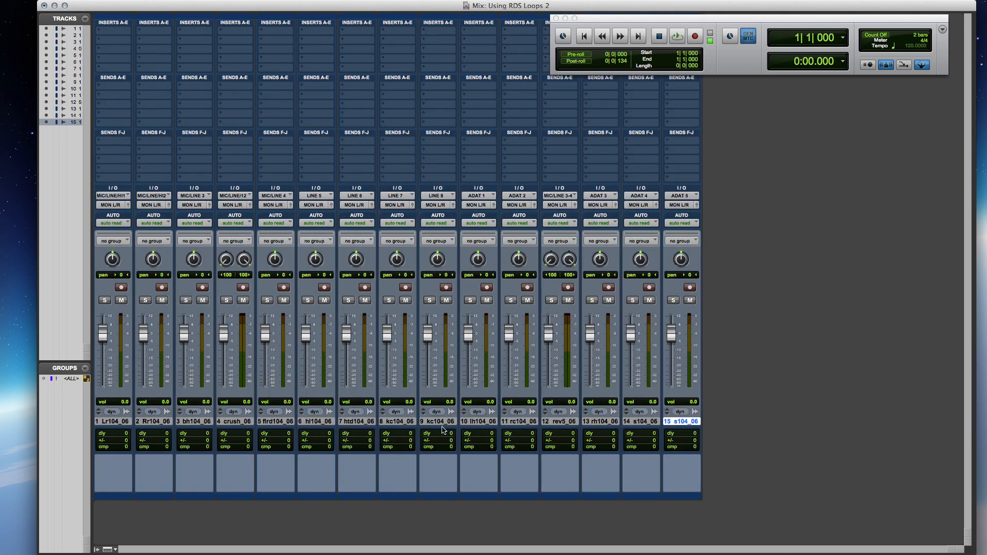
Step: Move the two kick tracks to the front of the mixer as tracks 1 and 2
left_click(399, 423)
left_click(433, 423, "shift")
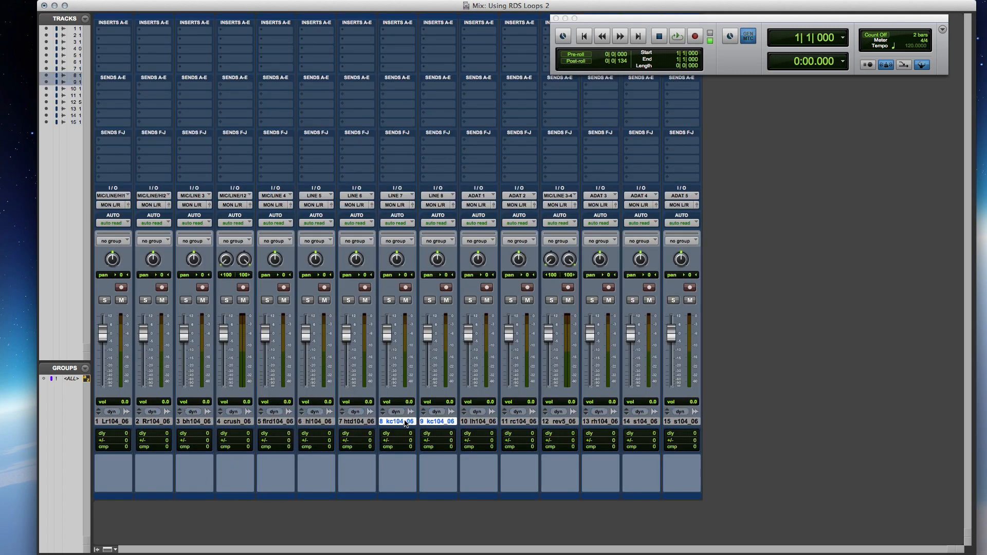
left_click_drag(404, 423, 78, 395)
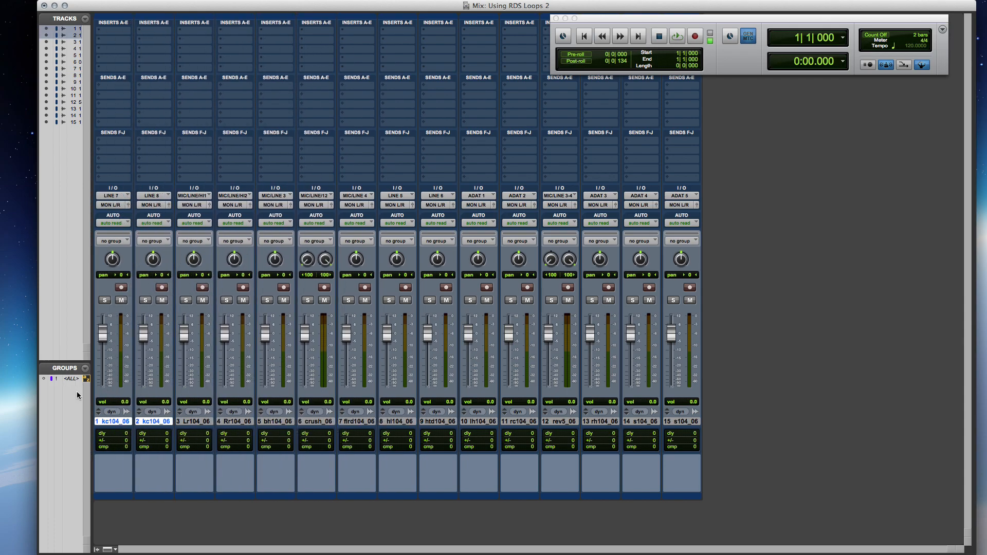
Step: Move the two snare tracks in right after the Lroom track, and the behindkit and crush tracks to the end
left_click_drag(317, 422, 216, 401)
left_click(612, 422)
left_click(655, 422, "shift")
left_click_drag(370, 423, 652, 422)
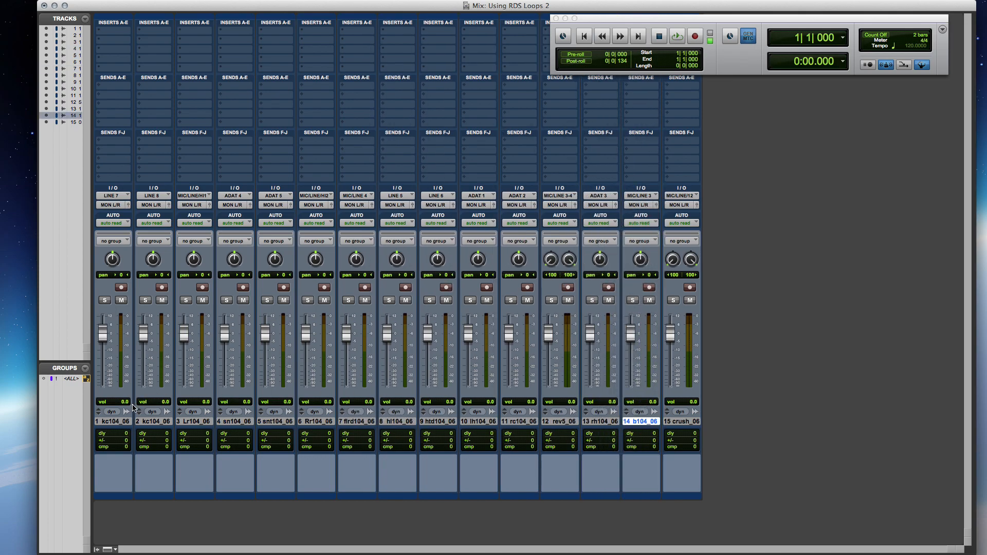
Step: Examine the full name of each track in turn, starting from the kickin track, and close the track naming dialog
left_click(113, 421)
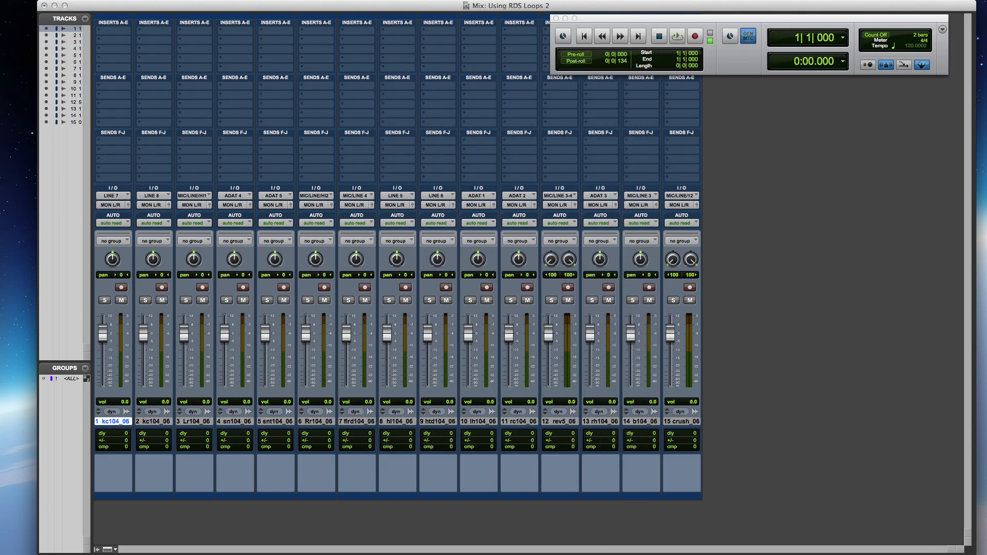
left_click_drag(0, 139, 354, 54)
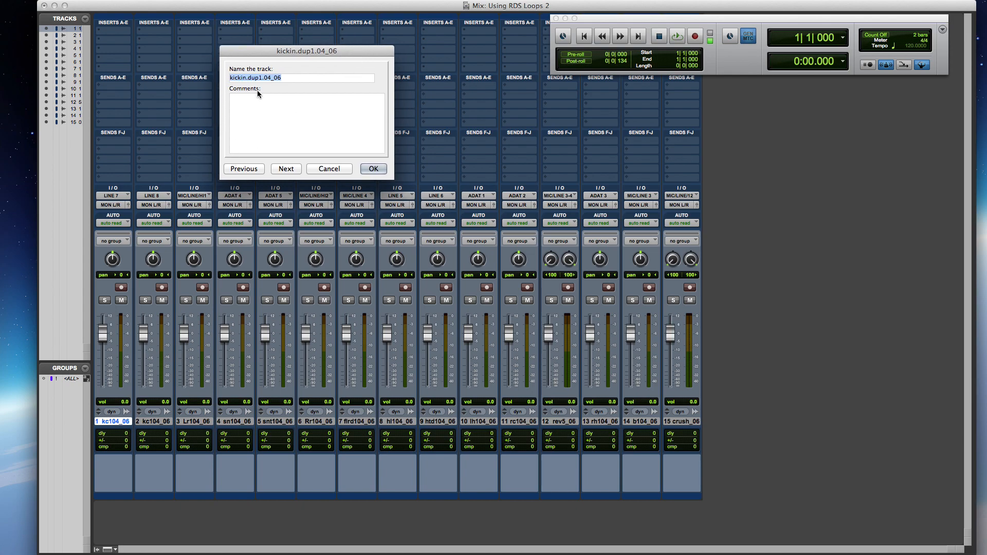
left_click(286, 169)
left_click(286, 169)
left_click(286, 169)
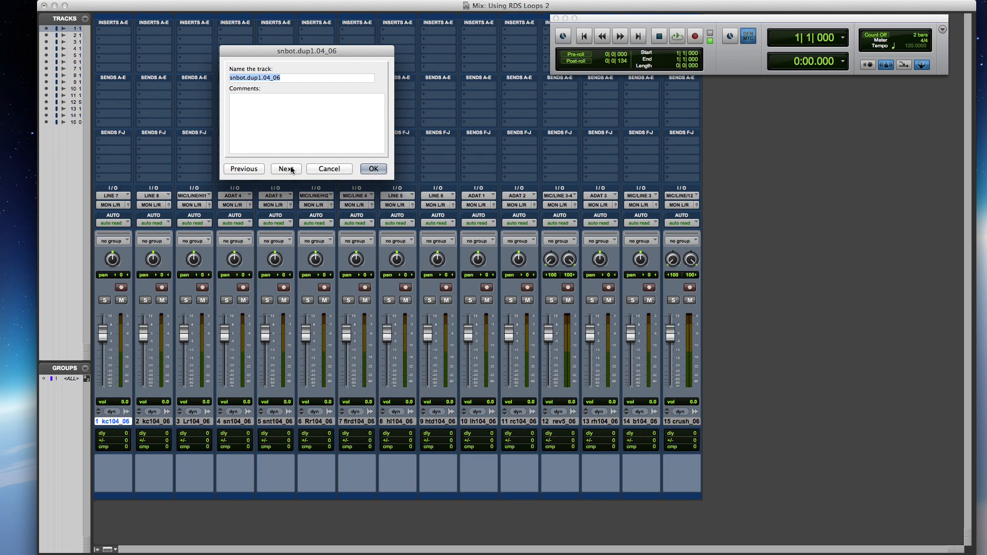
left_click(286, 169)
left_click(286, 169)
left_click(287, 169)
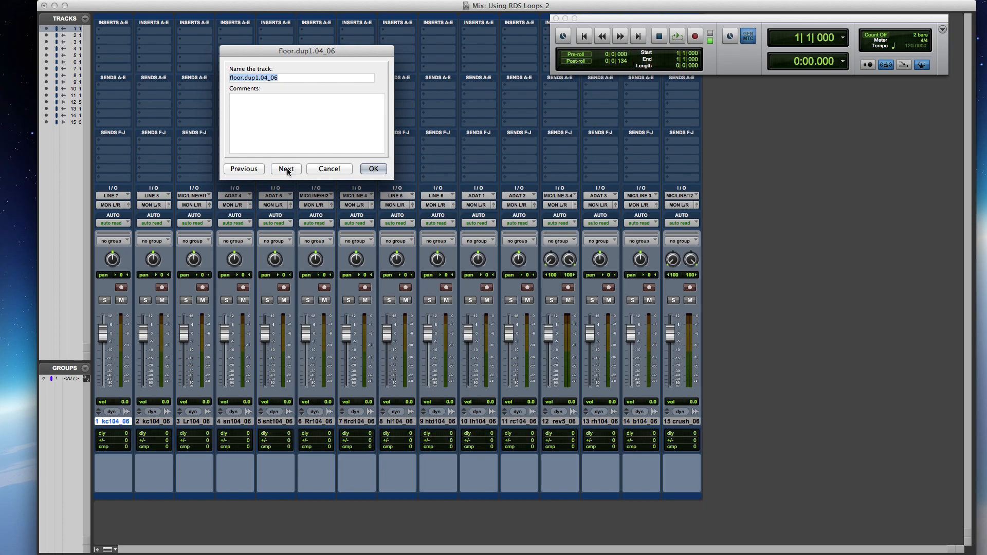
left_click(286, 169)
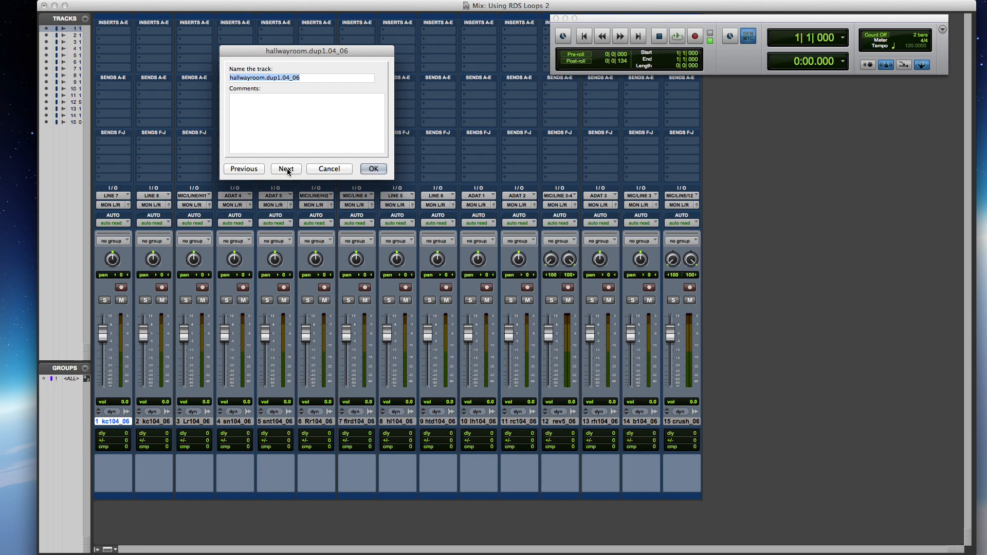
left_click(286, 169)
left_click(286, 169)
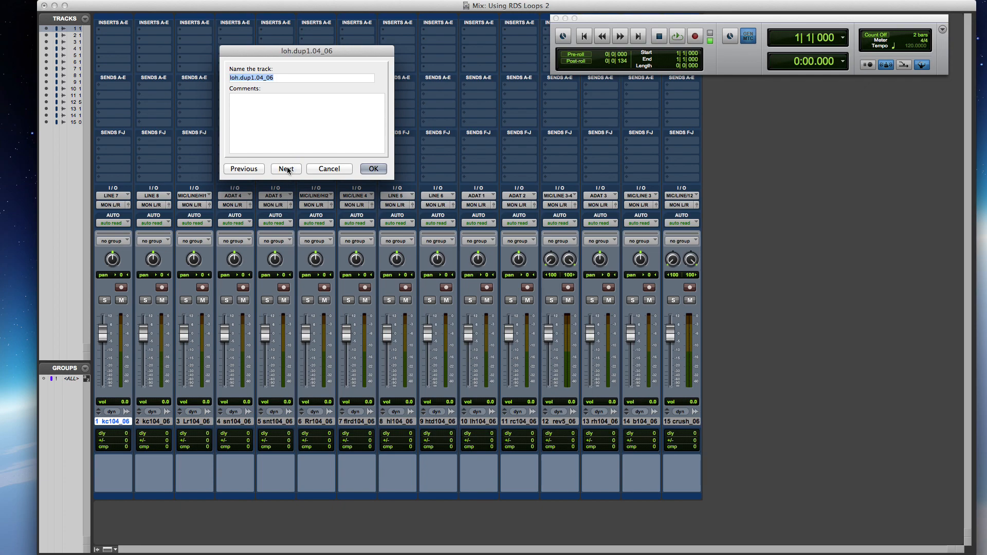
left_click(286, 169)
left_click(285, 170)
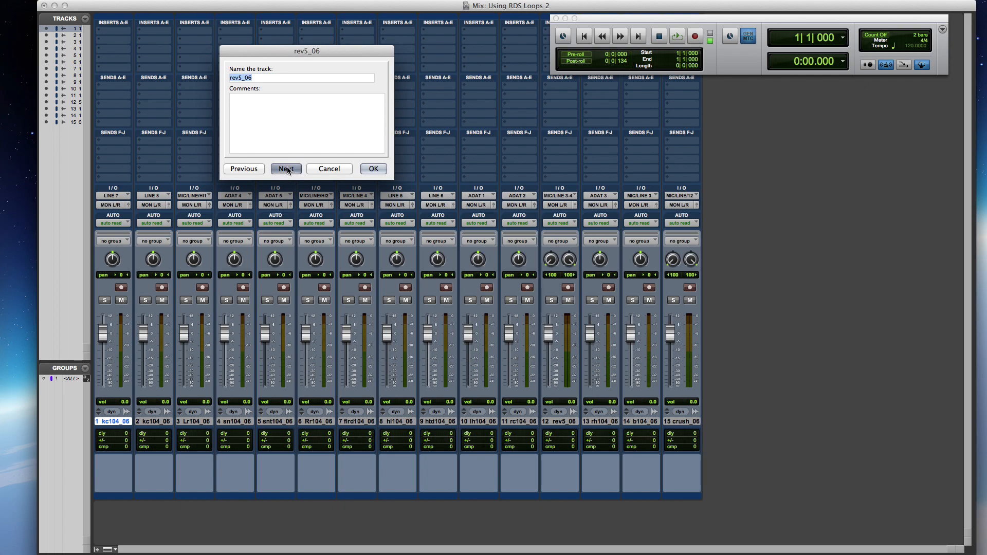
left_click(260, 169)
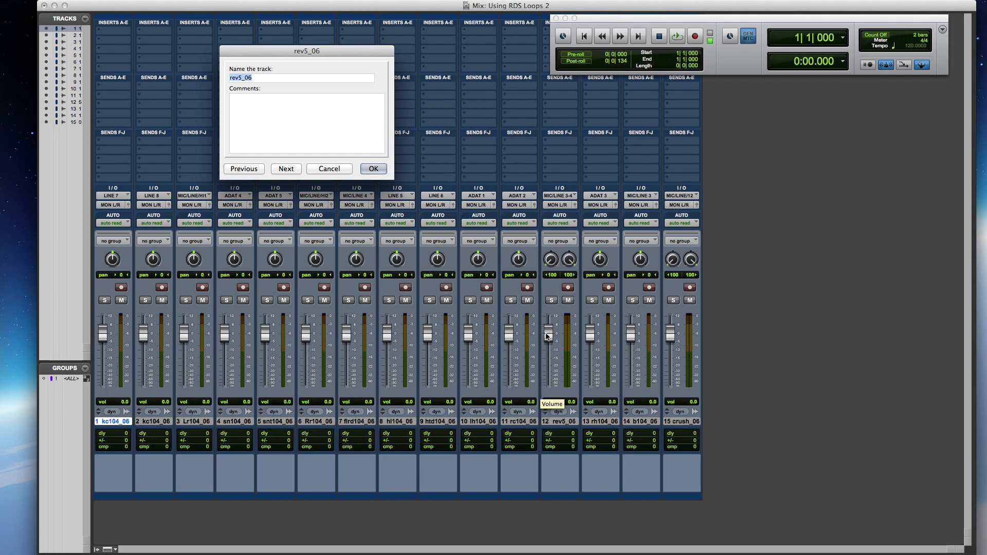
left_click(286, 169)
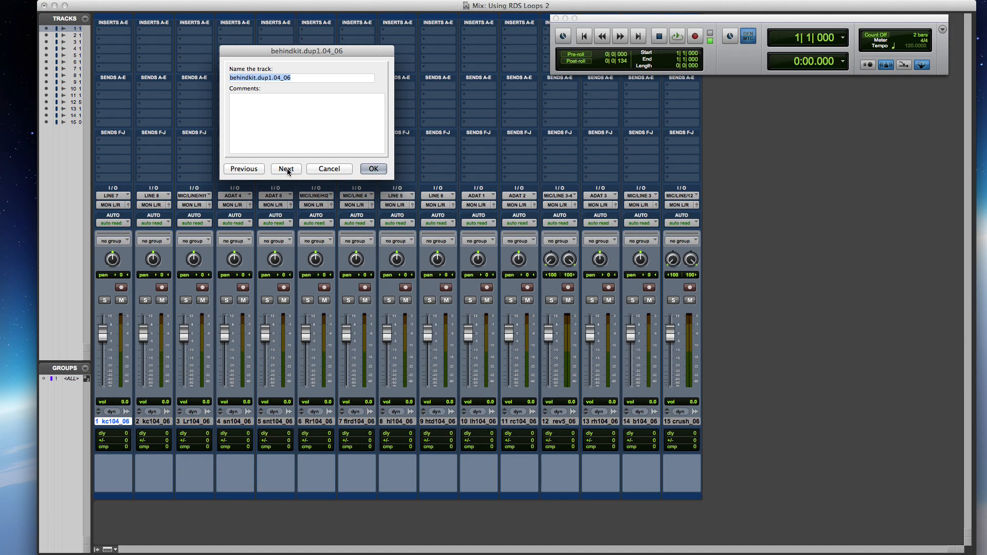
left_click(286, 171)
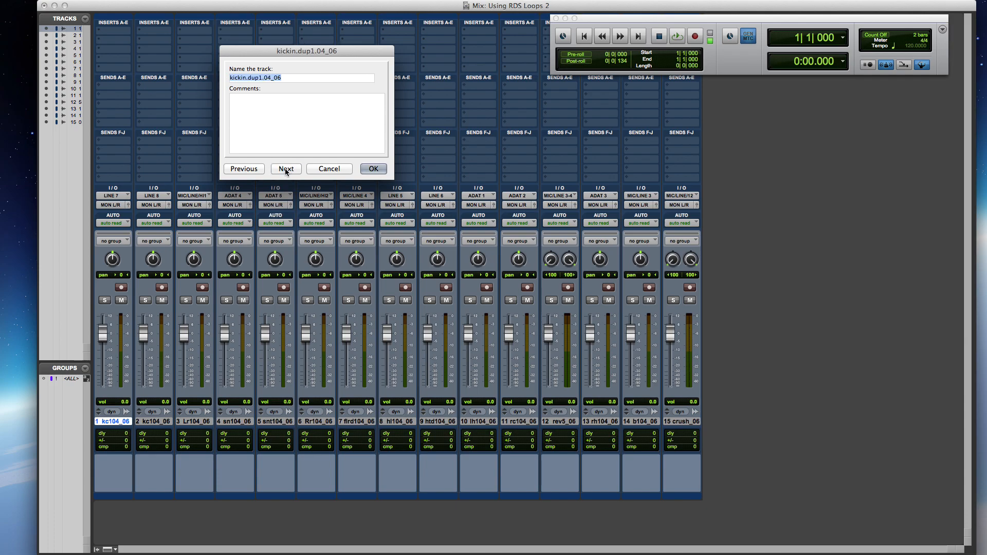
left_click(374, 168)
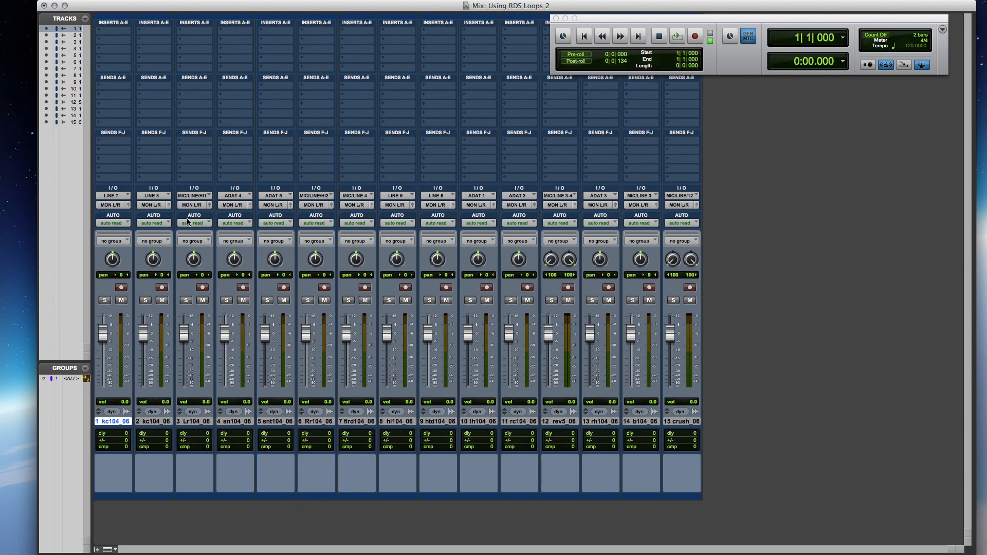
Step: Reorder the mixer so loh follows the snare tracks and Lroom follows rev5, and add a master fader track right after Lroom
left_click_drag(191, 422, 300, 412)
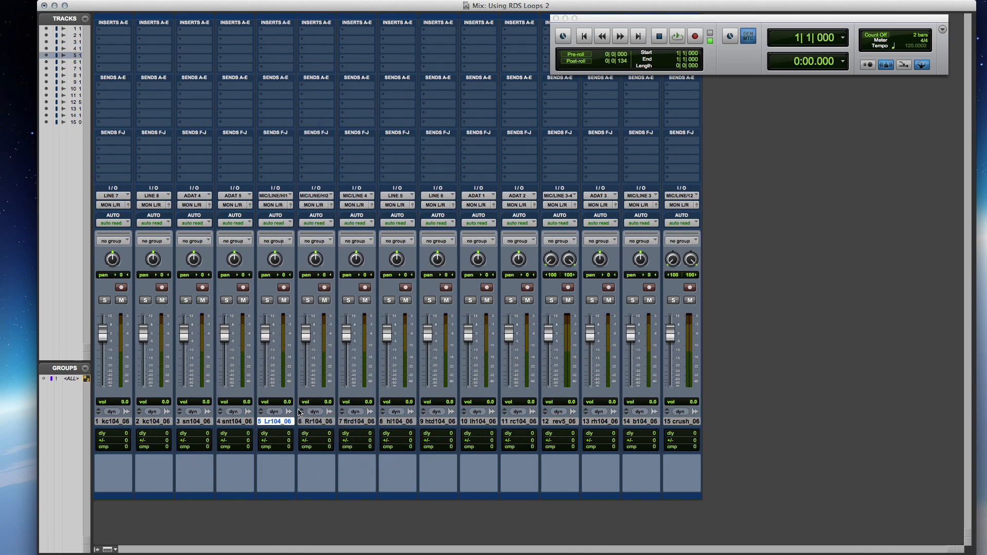
left_click(478, 422)
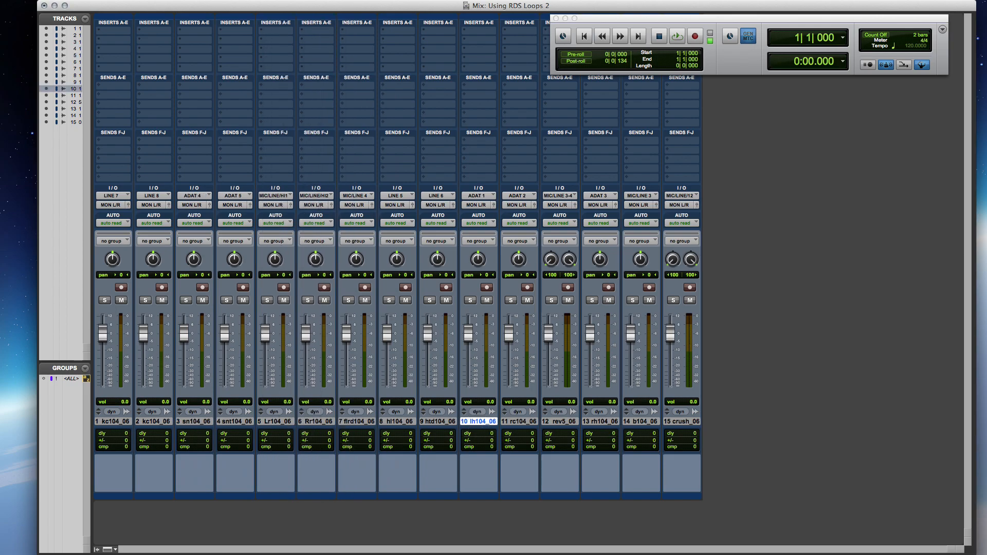
left_click_drag(475, 423, 591, 385)
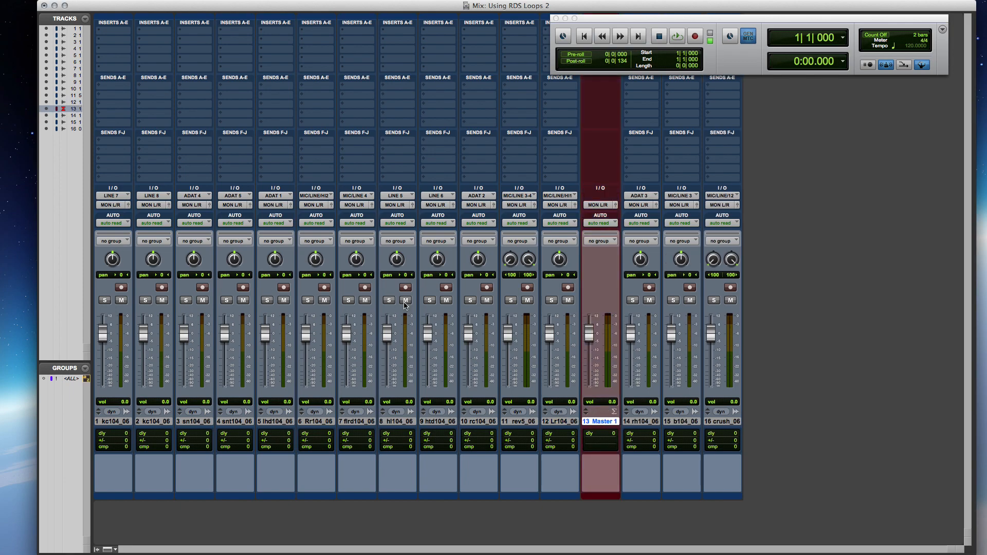
Step: Lower the master track's volume to -11.7 dB and play the start of the loop to check the level
mouse_move(587, 336)
left_mouse_down()
mouse_move(589, 367)
mouse_move(584, 343)
mouse_move(583, 354)
left_mouse_up()
key("space")
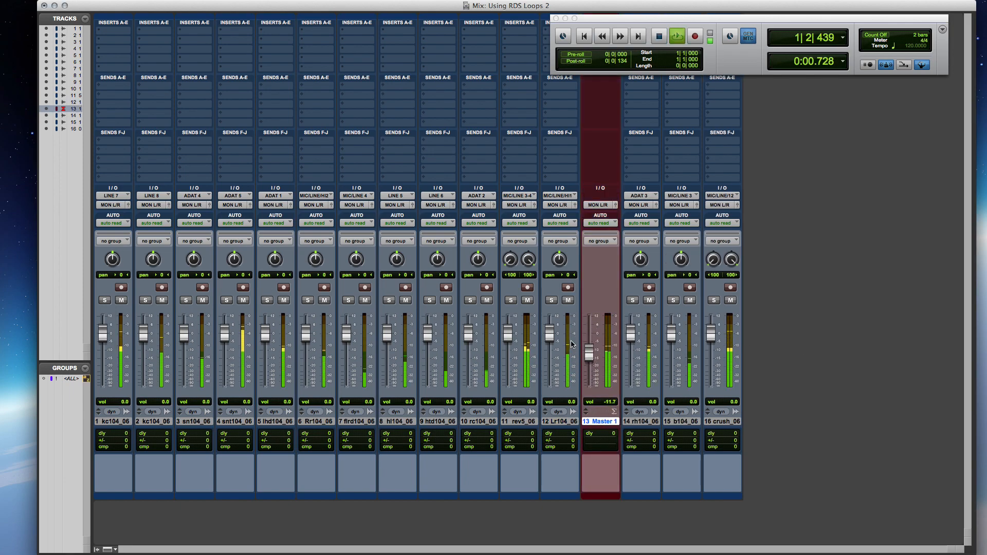
key("space")
Step: Solo the rev5 track briefly during playback, lower its volume to -10.4 dB, and stop playback
left_click(514, 302)
key("space")
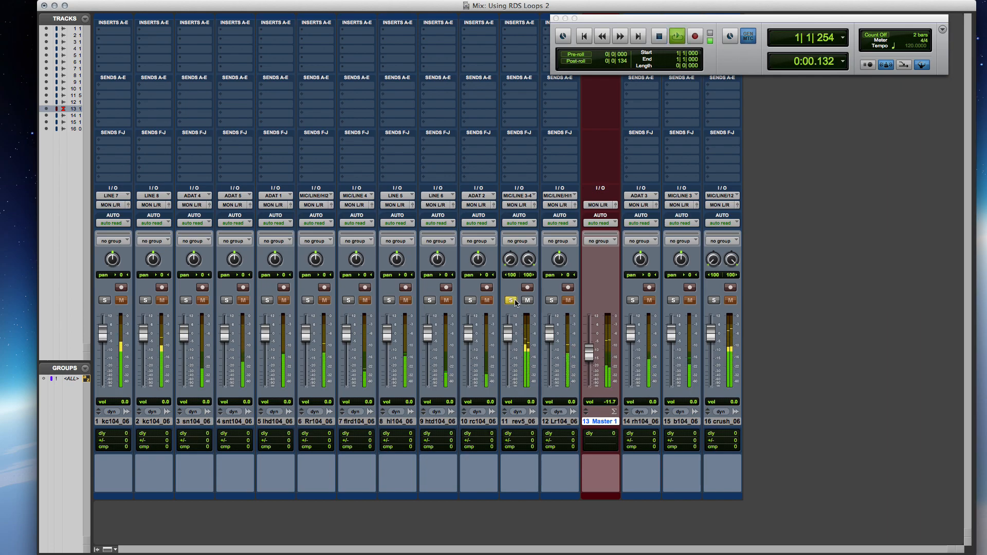
left_click(511, 301)
left_click_drag(507, 335, 507, 349)
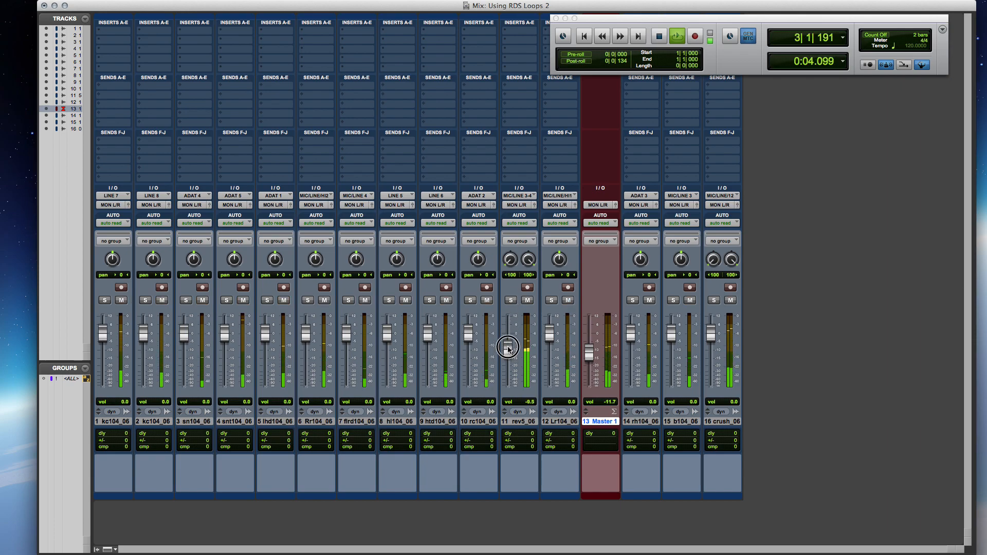
key("space")
Step: Move the master track to the end of the mixer, after the crush track
left_click(732, 422)
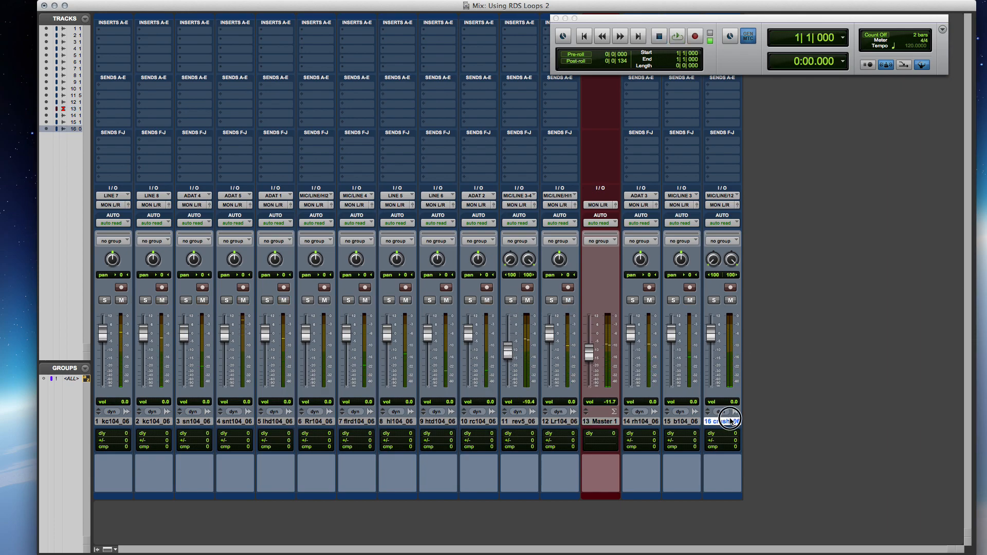
left_click_drag(609, 413, 771, 421)
left_click_drag(604, 423, 694, 422)
Step: Audition the crush track in solo, setting the master volume to -7.0 dB and the crush volume to -6.6 dB
left_click(673, 300)
key("space")
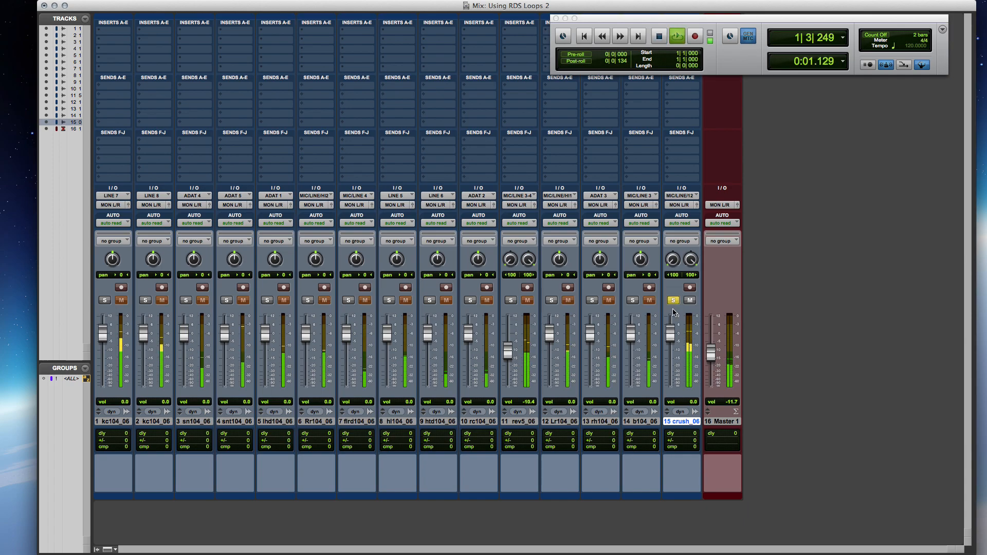
left_click_drag(710, 358, 711, 353)
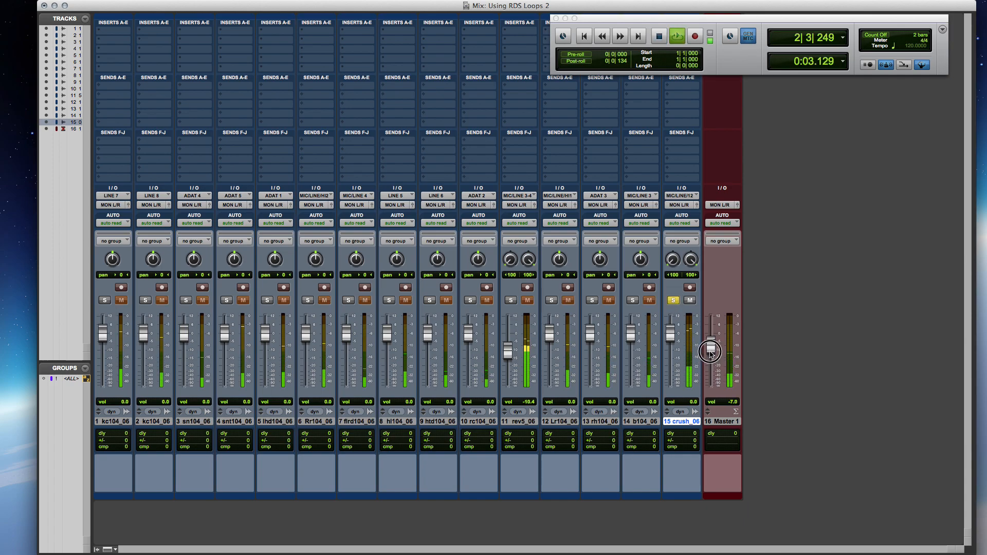
left_click(672, 301)
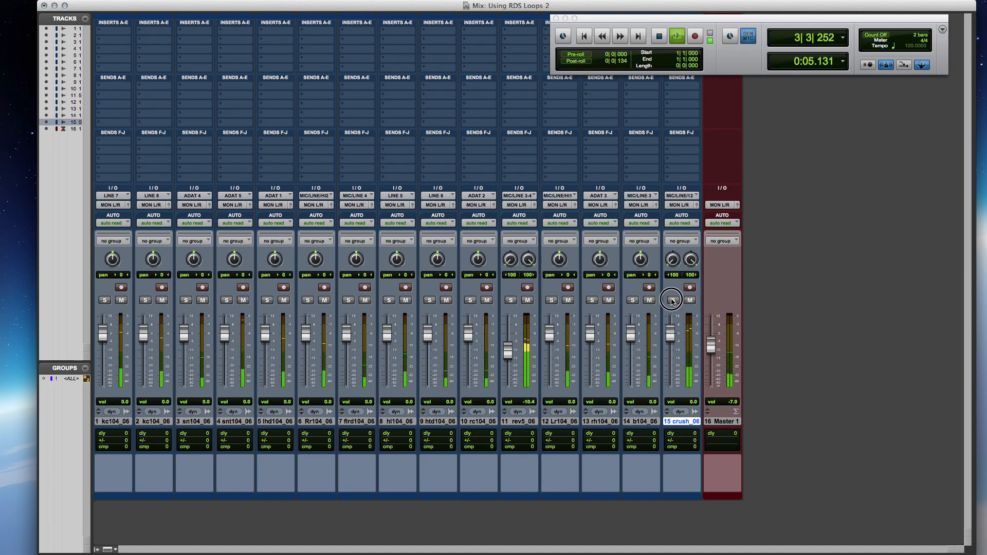
mouse_move(670, 334)
left_mouse_down()
mouse_move(670, 358)
mouse_move(670, 325)
mouse_move(670, 346)
left_mouse_up()
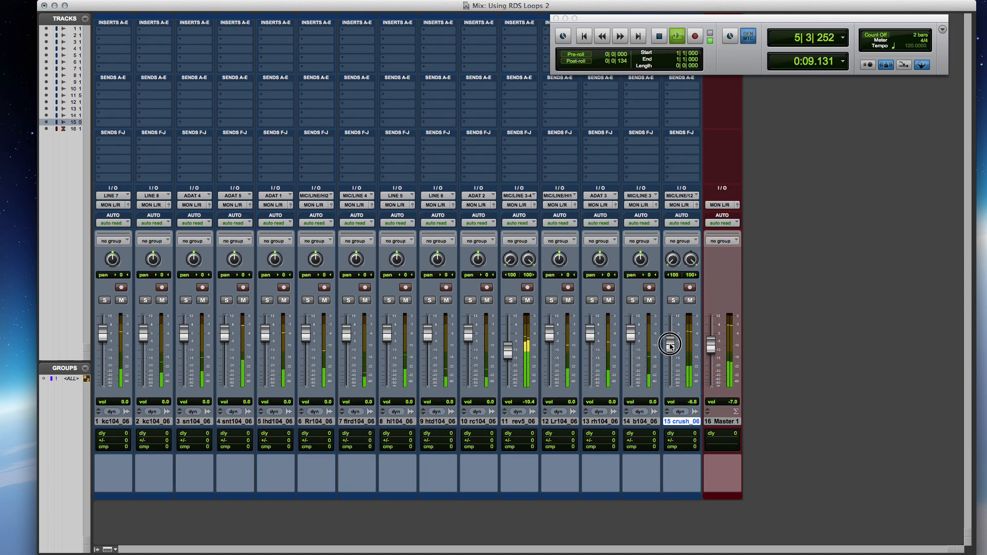
key("space")
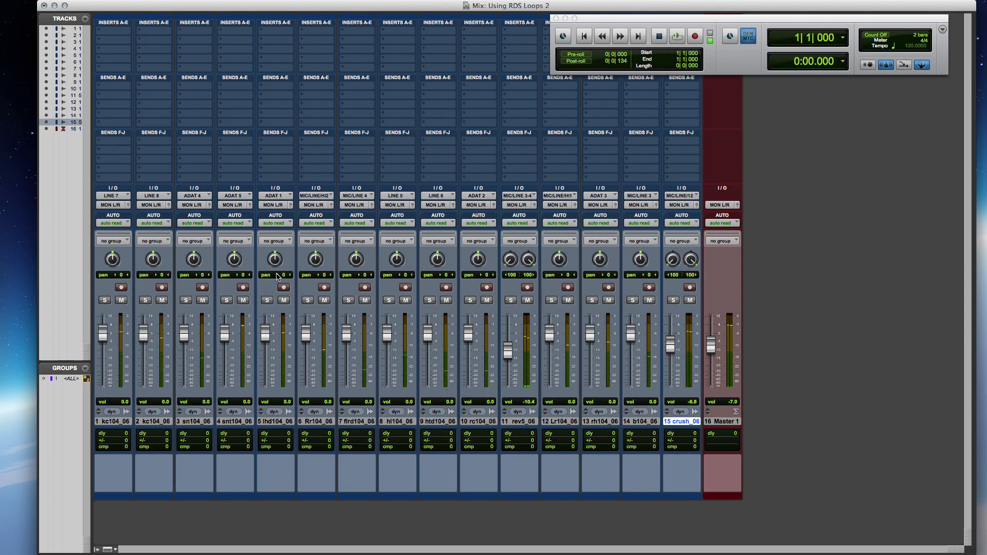
Step: Pan loh and Lroom 100 left, Rroom and roh 100 right, rack 29 left and floor 41 right, moving rack just before floor
left_click_drag(276, 256, 244, 365)
left_click_drag(319, 263, 373, 208)
left_click_drag(492, 422, 358, 298)
left_click_drag(360, 260, 408, 245)
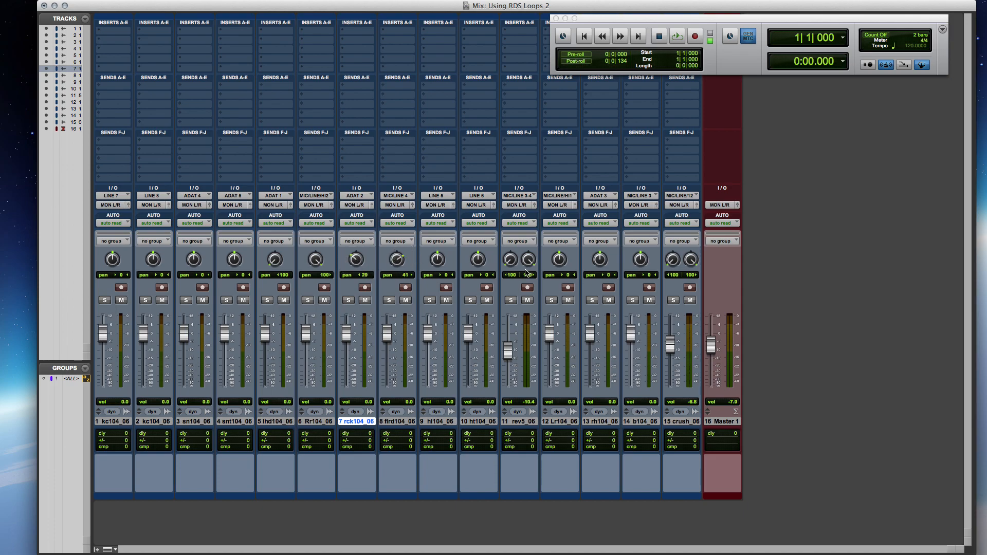
left_click_drag(556, 264, 556, 345)
left_click_drag(598, 269, 648, 223)
Step: Switch to the Edit window and place the edit cursor on the floor track at the end of its clip, at 6|2|840
key("super+equal")
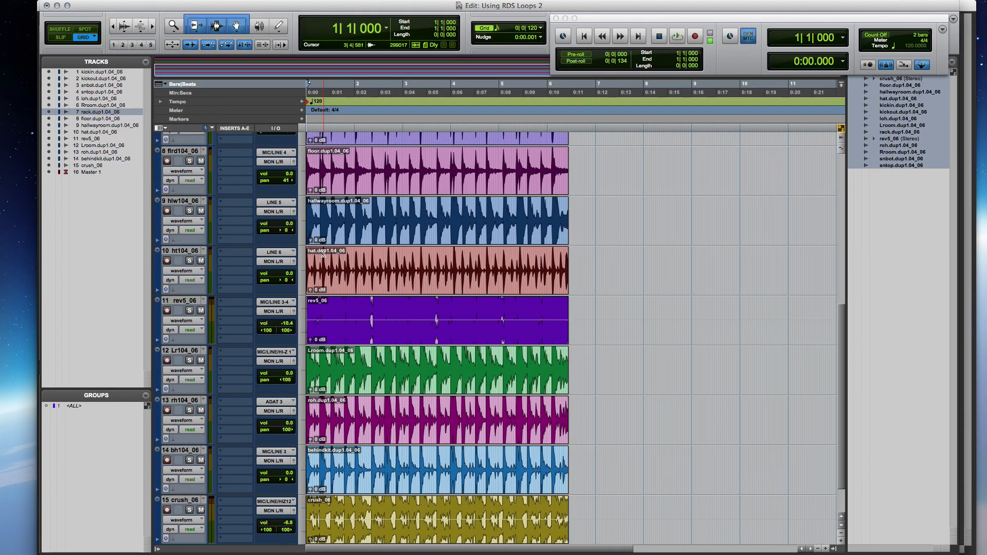
double_click(385, 161)
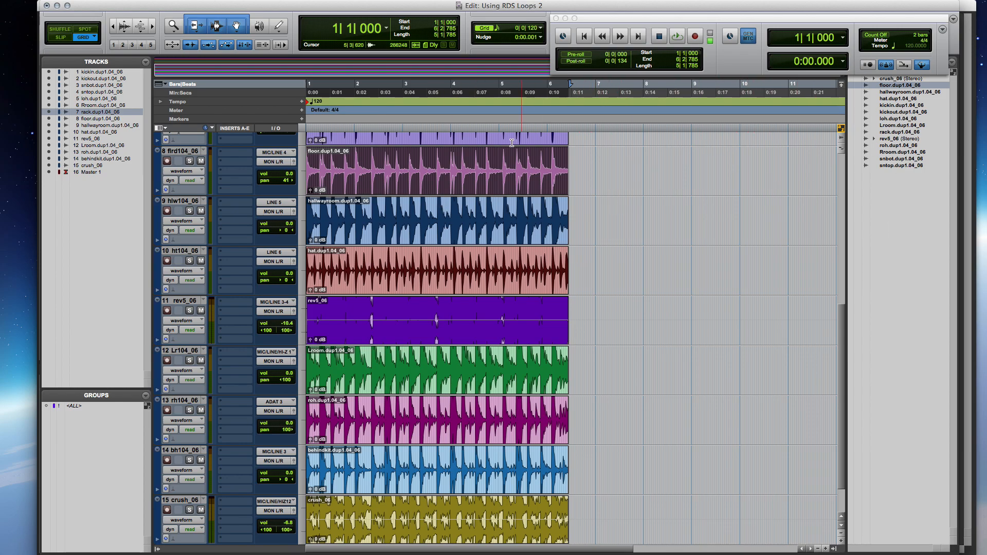
double_click(458, 164)
left_click_drag(570, 165, 688, 168)
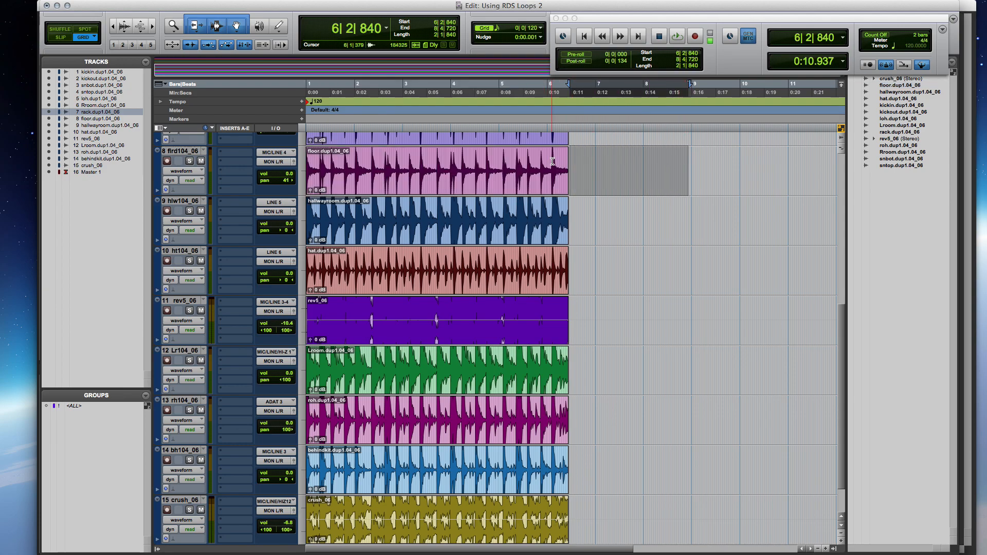
left_click(569, 167)
key("t")
key("t")
key("t")
key("t")
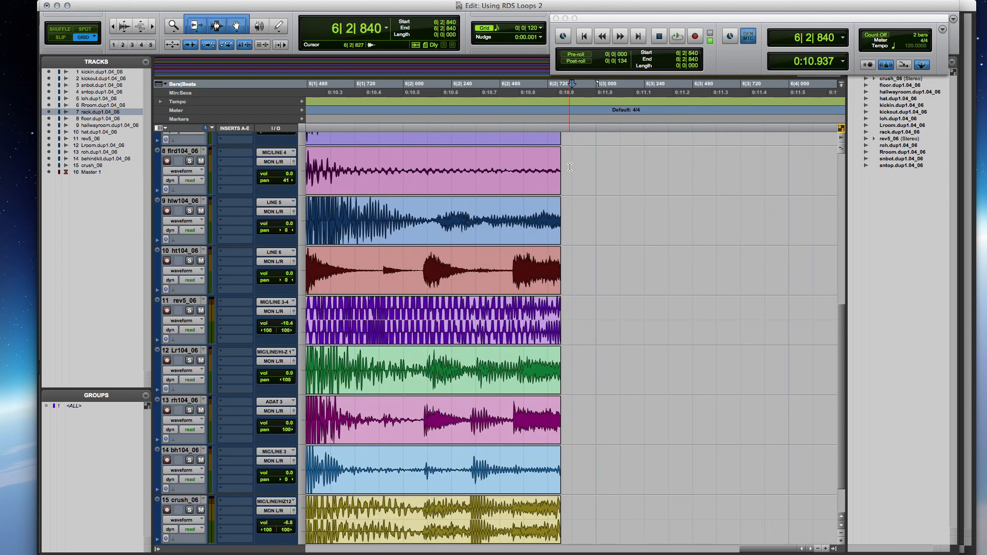
left_click(560, 167)
Step: Start an audio import and open the "2 bar grooves on hats 88bpm" folder inside the RDS Drum Loops (multitracks) folder
key("super+shift+i")
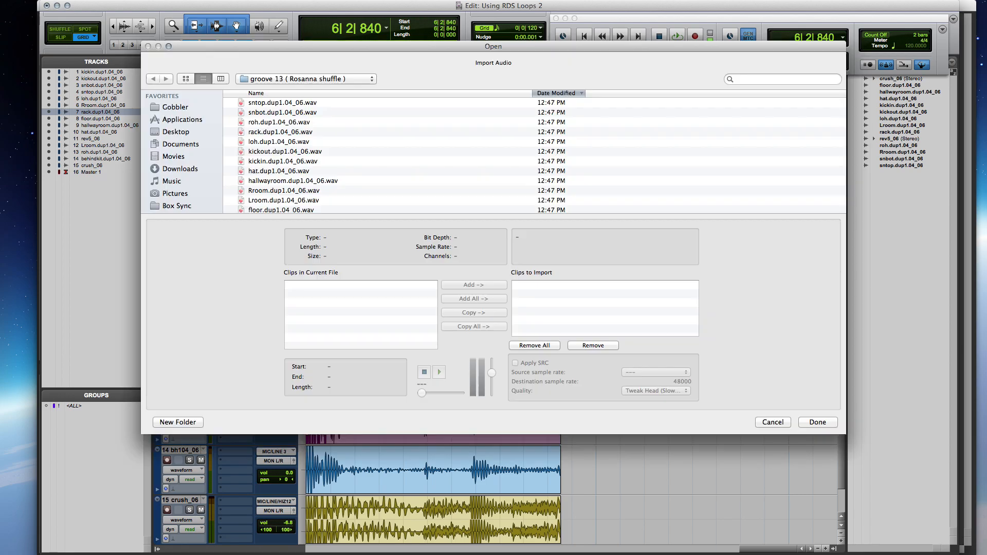
left_click(296, 78)
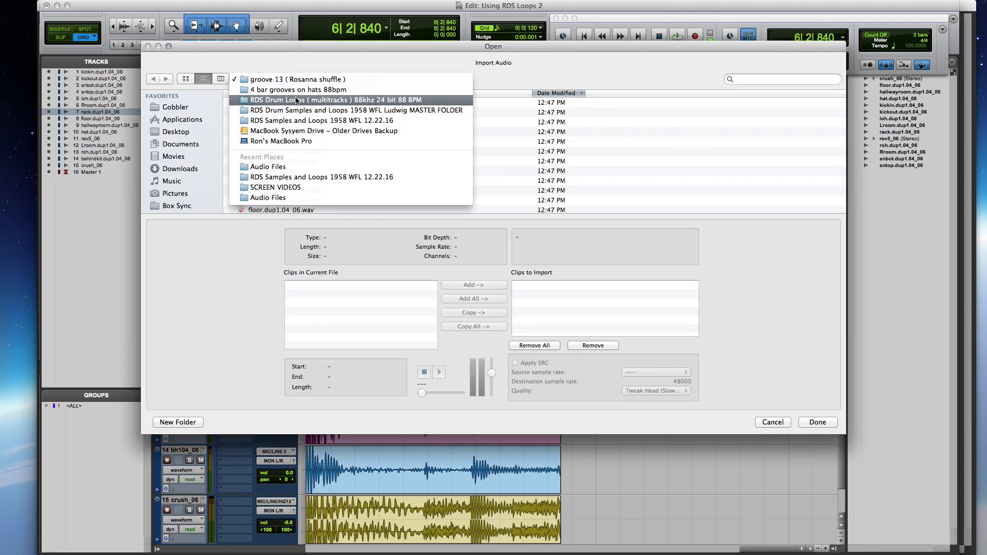
left_click(296, 100)
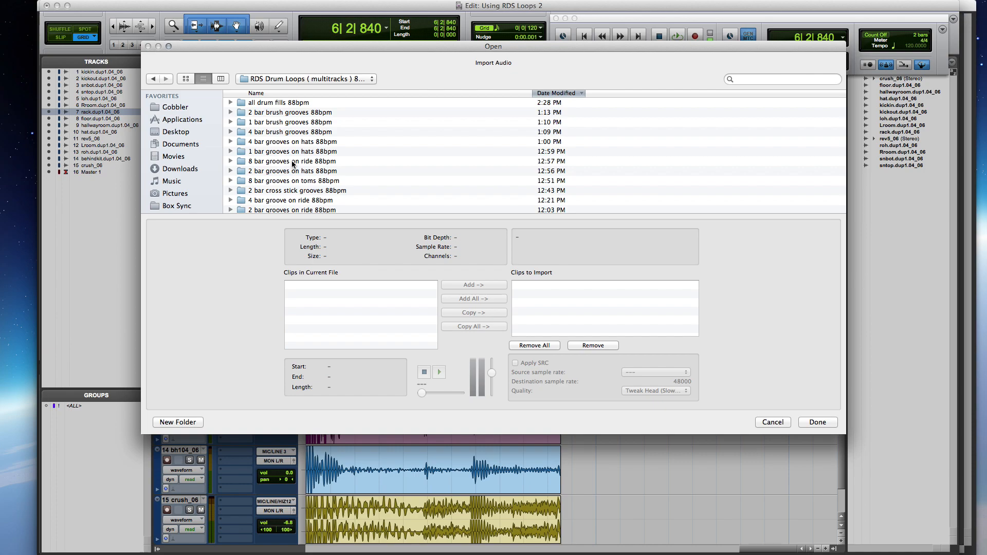
scroll(280, 132, "down", 3)
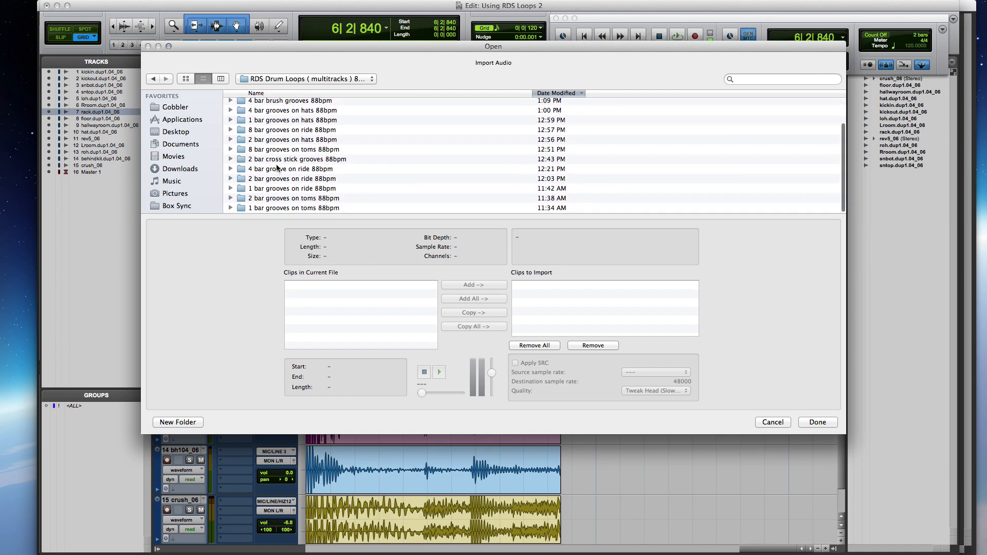
double_click(275, 140)
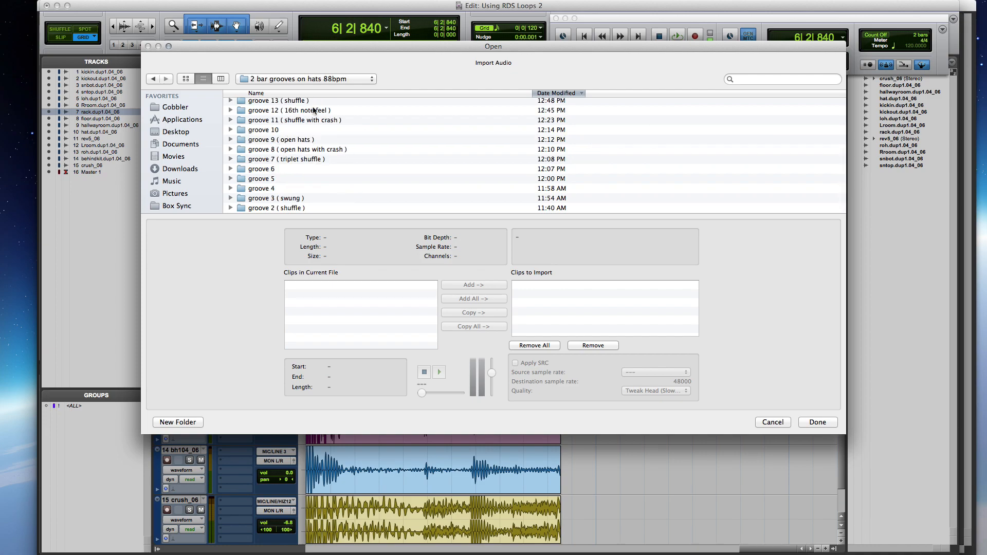
scroll(312, 120, "up", 4)
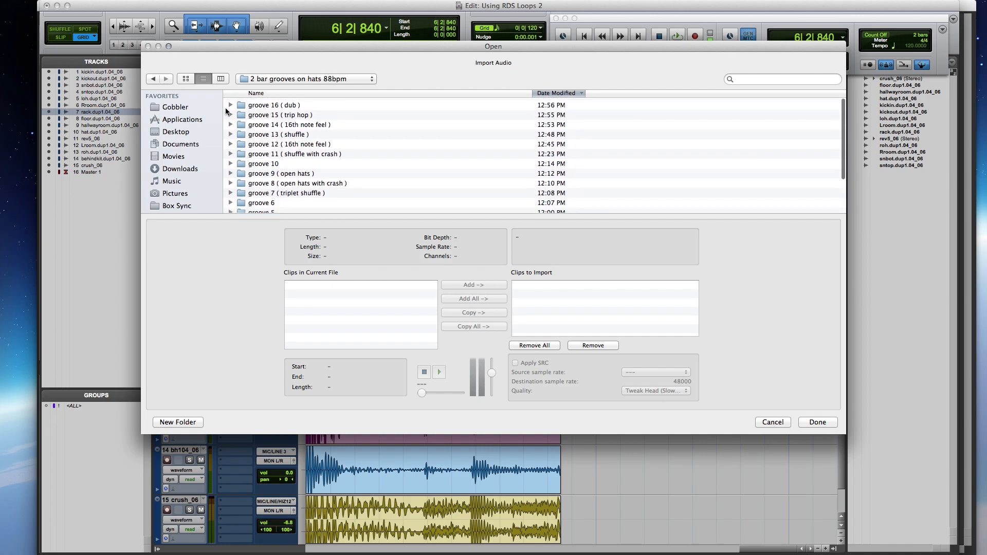
Step: Add all audio files of groove 16 (dub) to the clips to import, with conversion
left_click(230, 103)
left_click(280, 112)
scroll(285, 124, "down", 1)
scroll(285, 123, "down", 4)
left_click(283, 173, "shift")
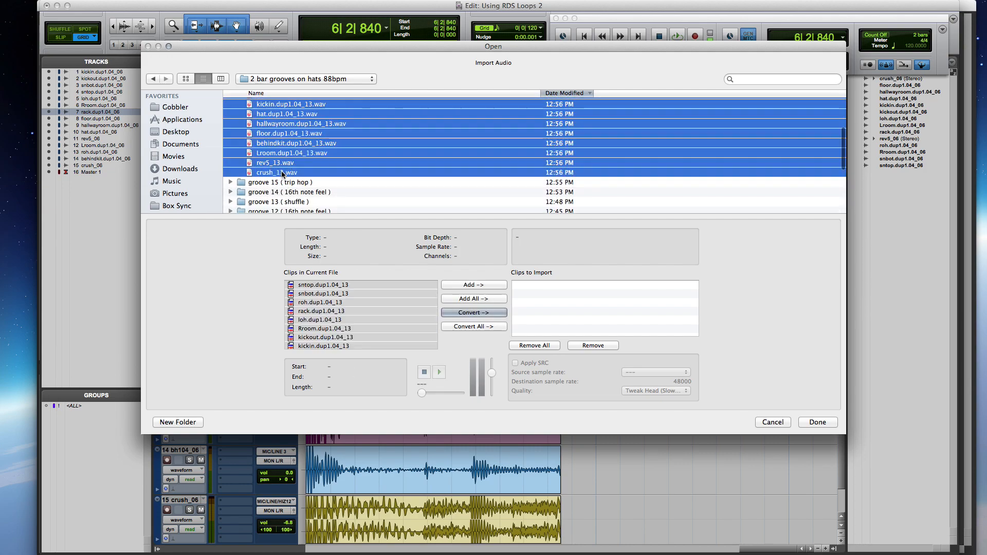
left_click(471, 326)
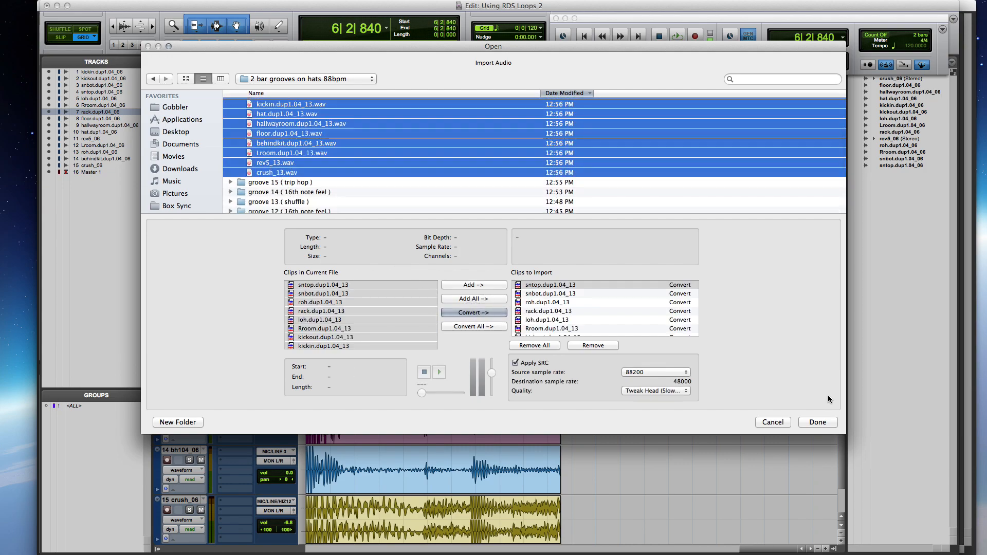
Step: Import the converted clips into the session's Audio Files folder, sending them to the Clip List
left_click(818, 422)
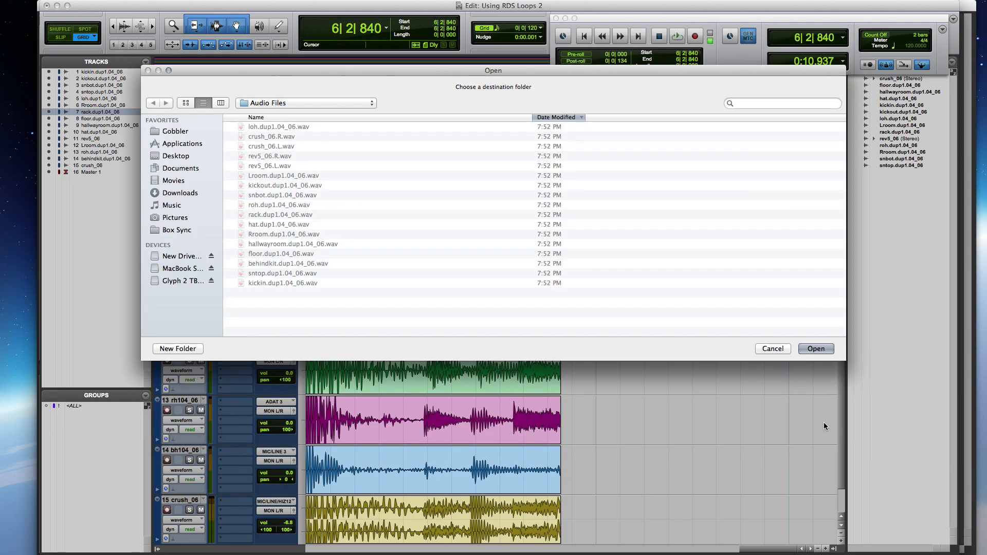
left_click(818, 349)
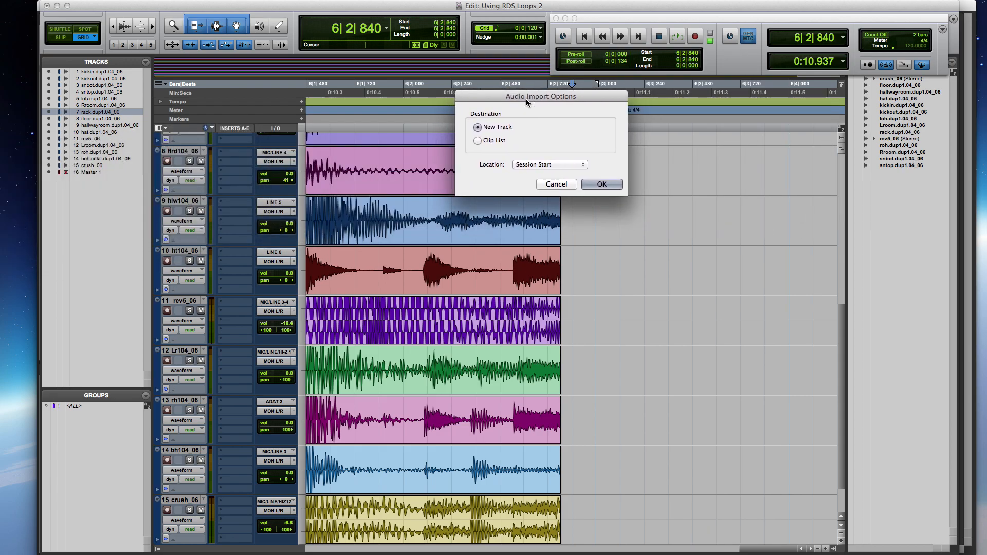
left_click(479, 142)
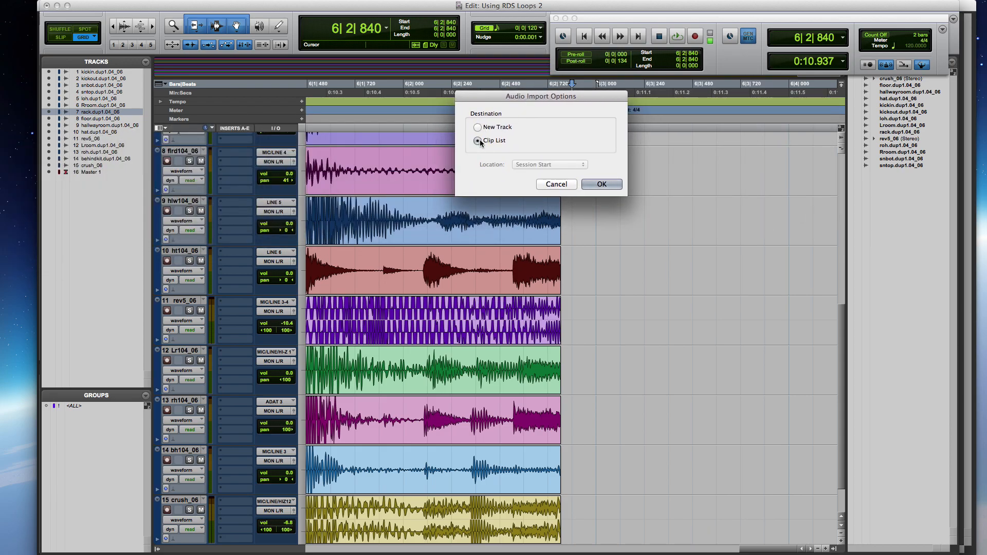
left_click(607, 188)
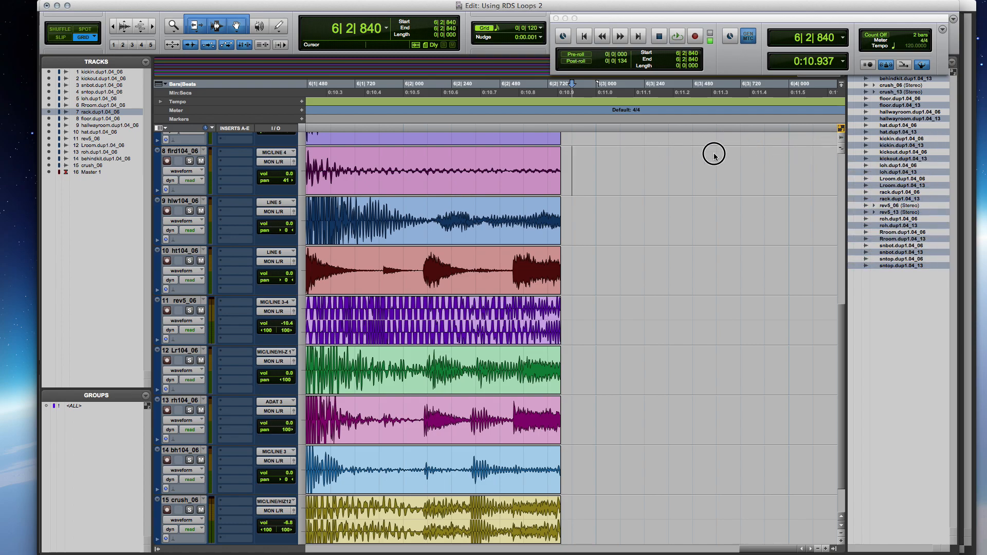
Step: Place the kickin.dup1.04_13 clip on the first kick track, directly after the existing kick clip
left_click(891, 166)
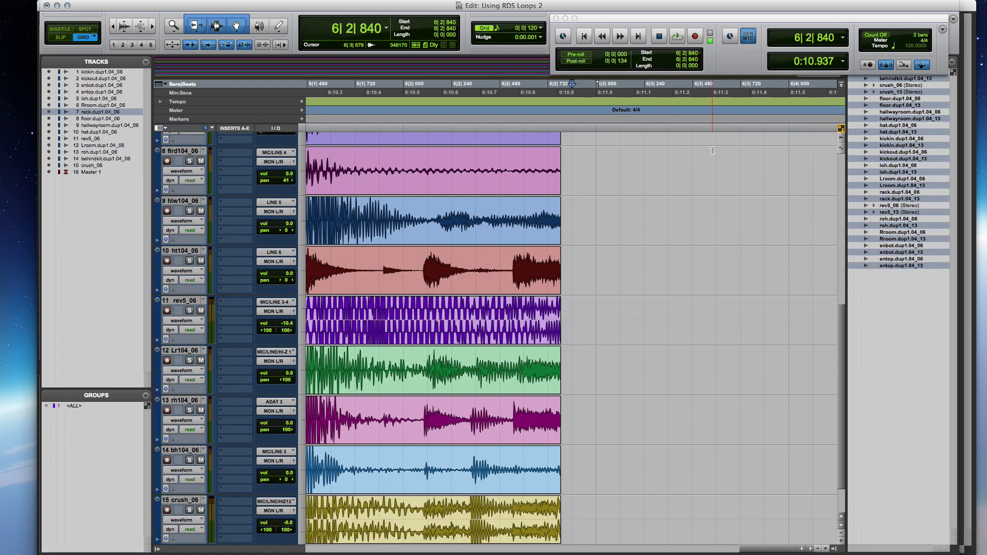
left_click(886, 148)
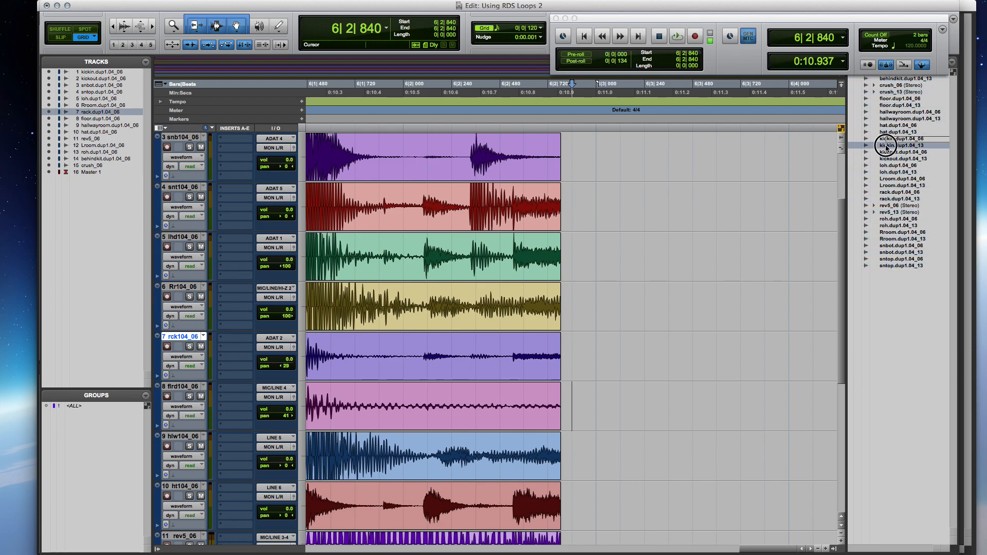
left_click_drag(886, 148, 591, 156)
scroll(603, 150, "down", 6)
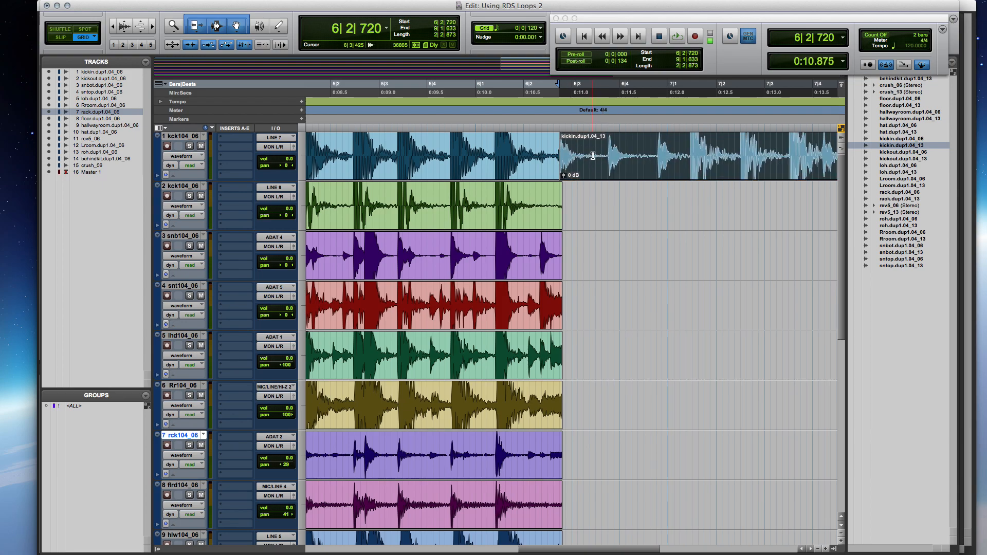
Step: Switch to manual tempo at 88 BPM and move the kickin.dup1.04_13 clip so it starts at 5|1|000
left_click(922, 66)
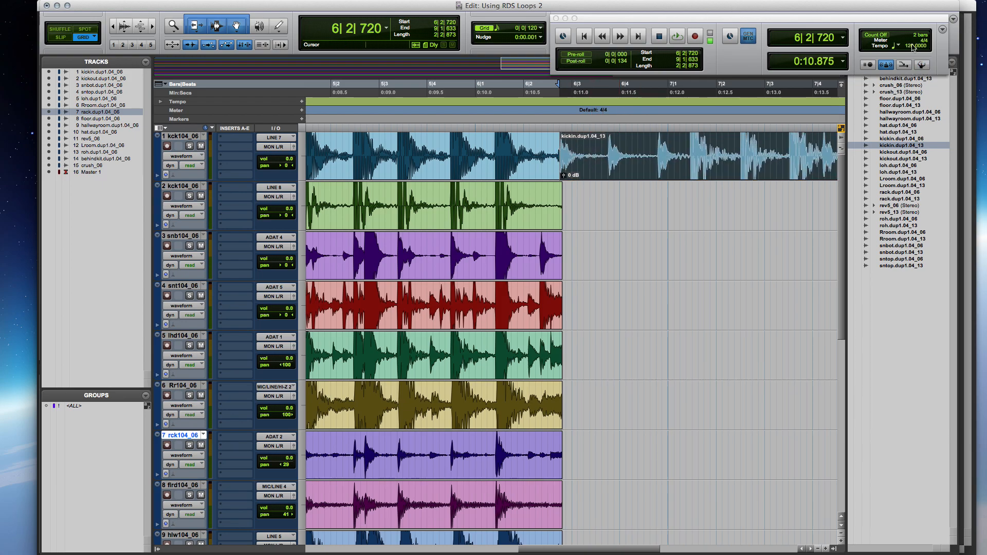
type("88")
key("Return")
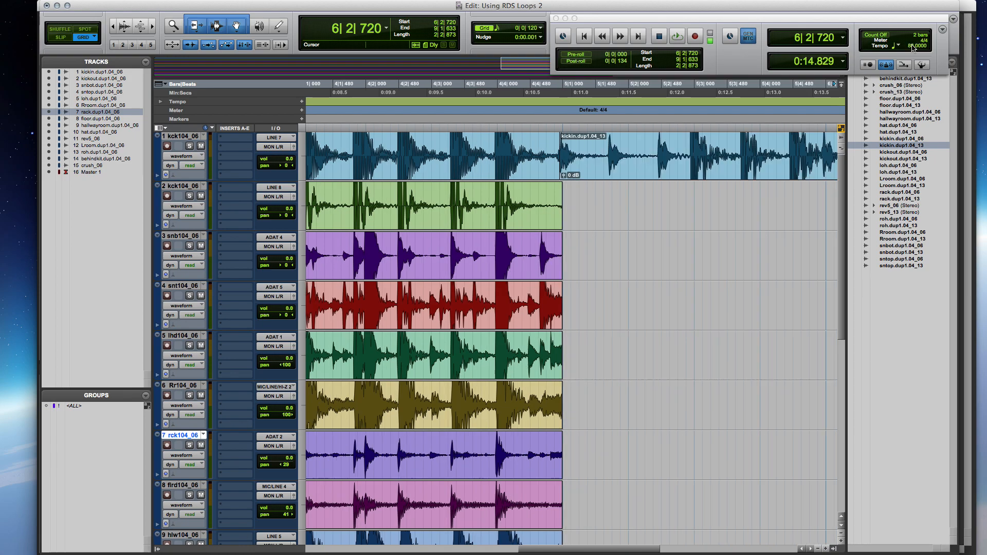
left_click_drag(579, 175, 587, 171)
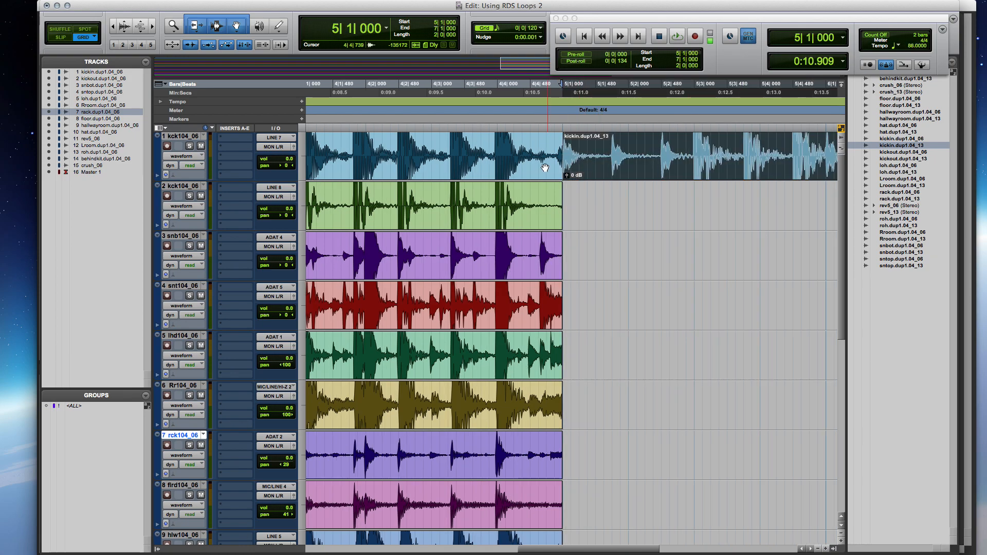
Step: Place the kickout, snbot and sntop dup1.04_13 clips on their matching tracks 2, 3 and 4, starting at 5|1|000
left_click(538, 161)
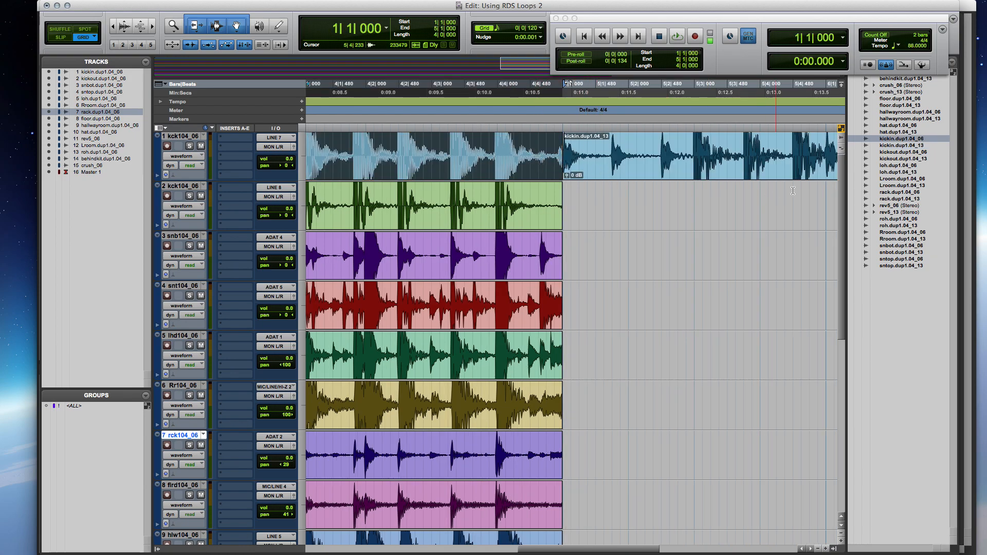
left_click_drag(914, 158, 564, 195)
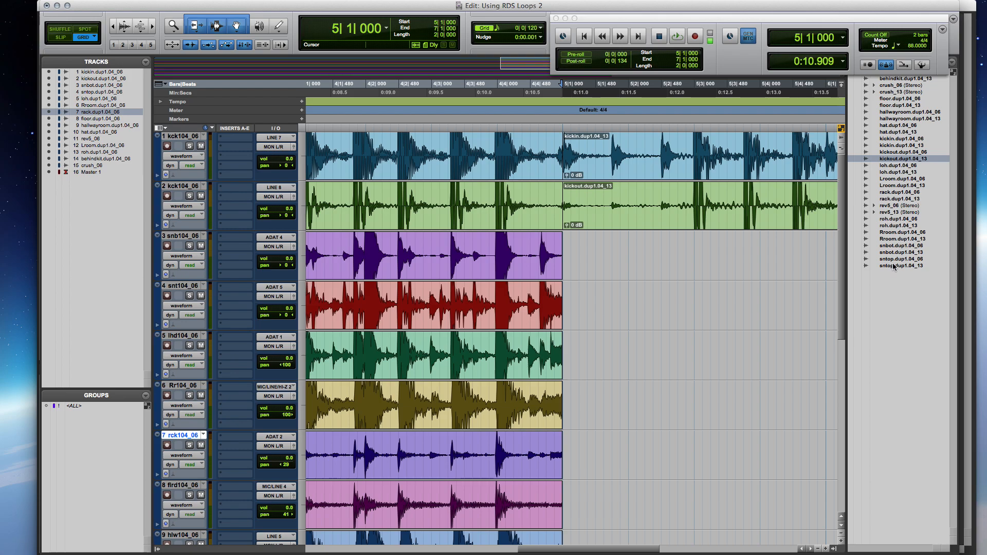
left_click_drag(903, 267, 568, 260)
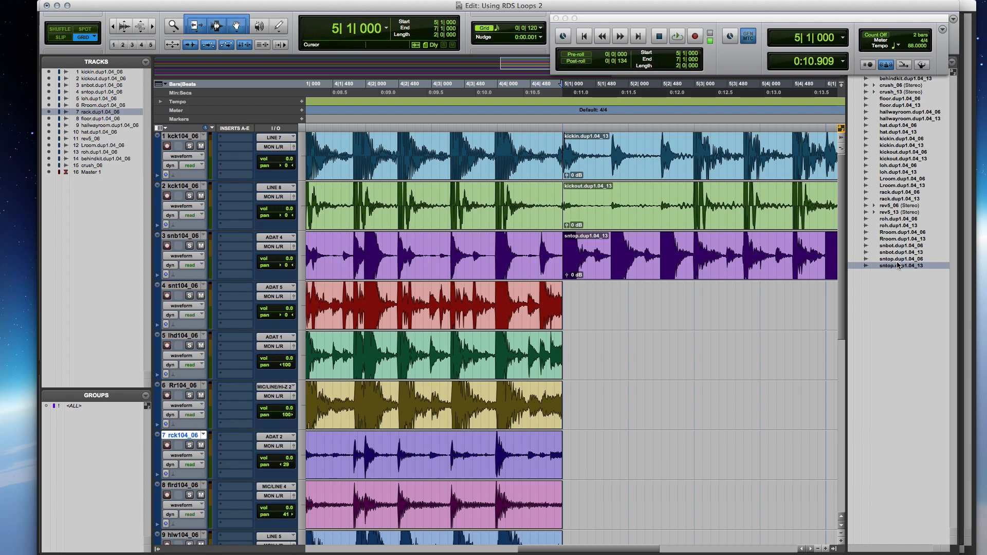
left_click_drag(894, 269, 485, 342)
left_click_drag(521, 262, 522, 302)
left_click_drag(522, 370, 499, 264)
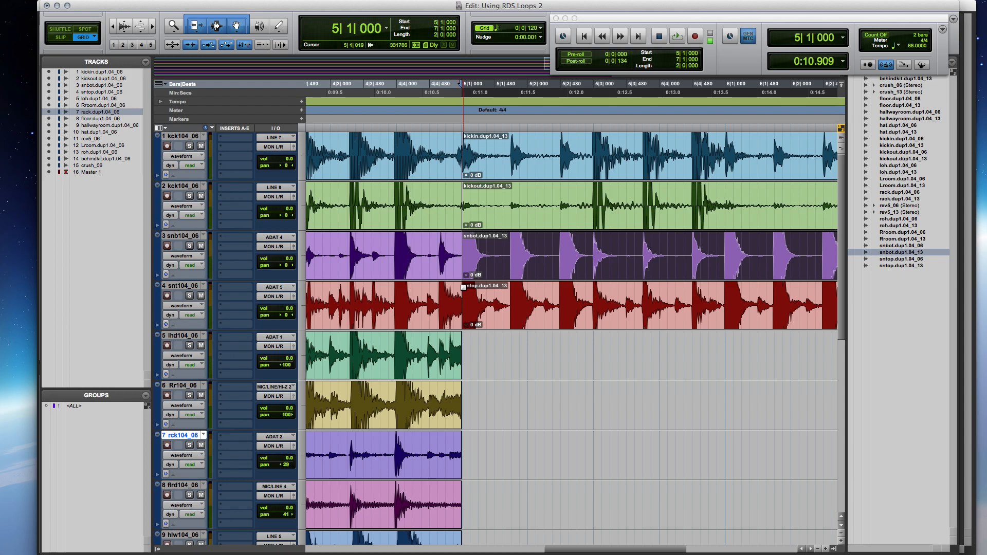
Step: Play the session from 3|3|360 through the transition into the _13 clips at bar 5
key("r")
key("r")
key("r")
key("r")
key("t")
key("t")
key("t")
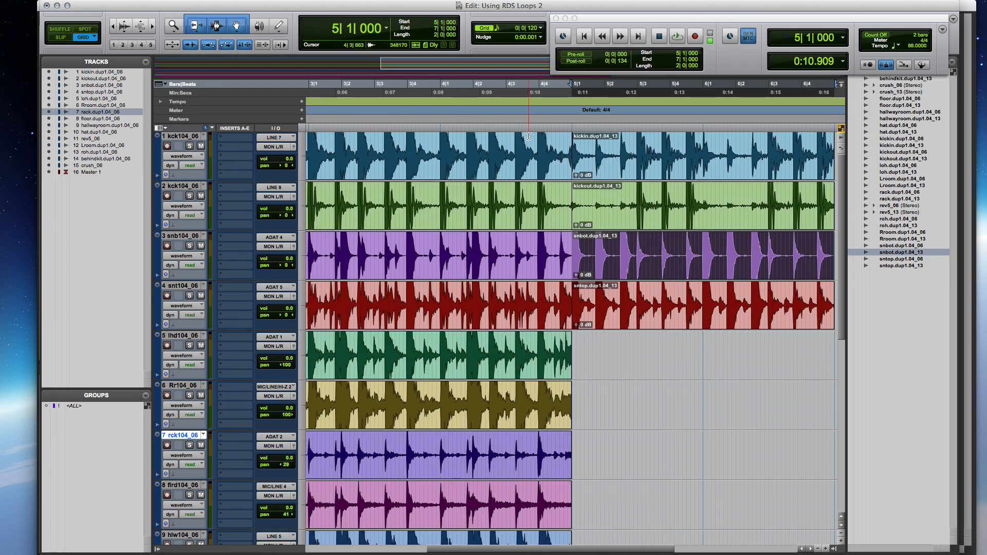
left_click(476, 150)
key("space")
key("space")
left_click(386, 143)
key("space")
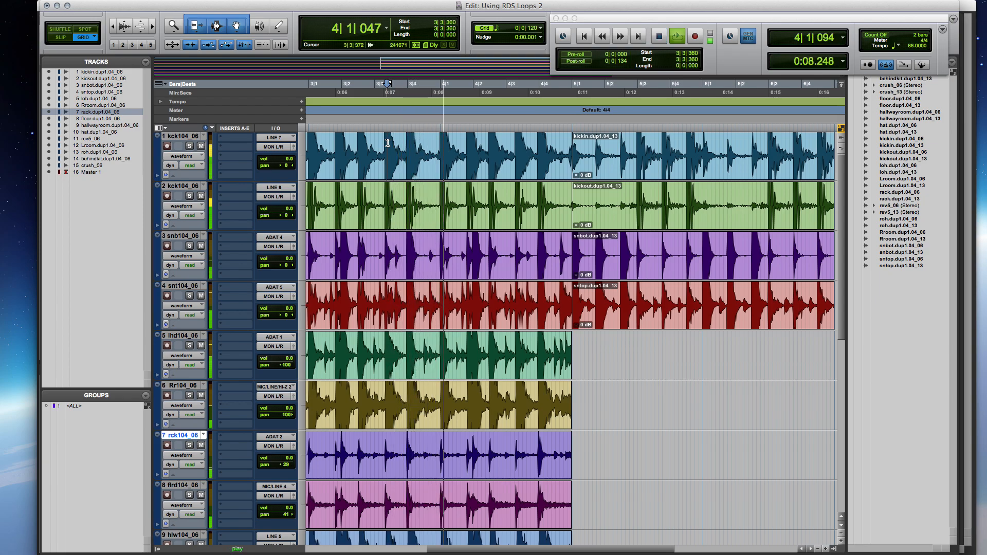
key("t")
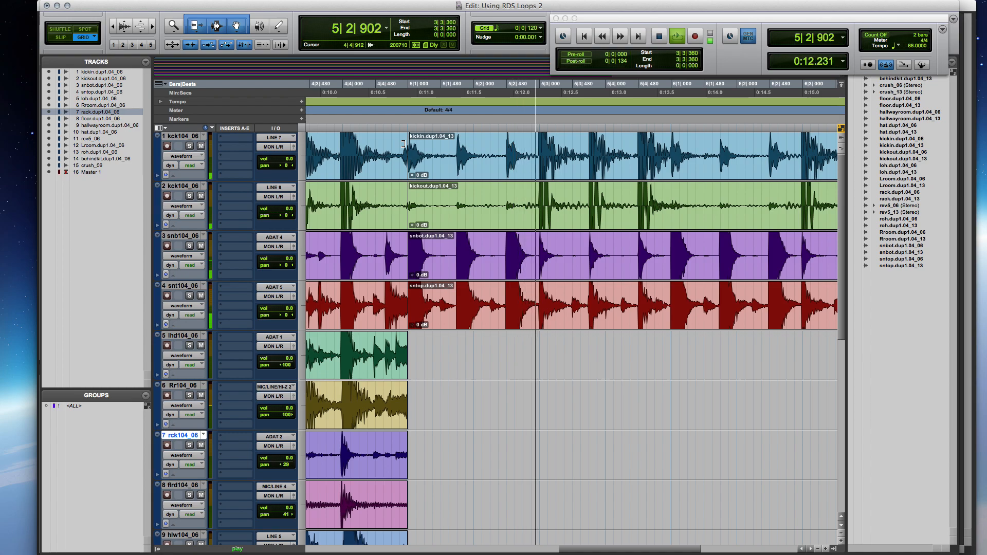
key("r")
key("r")
key("r")
key("t")
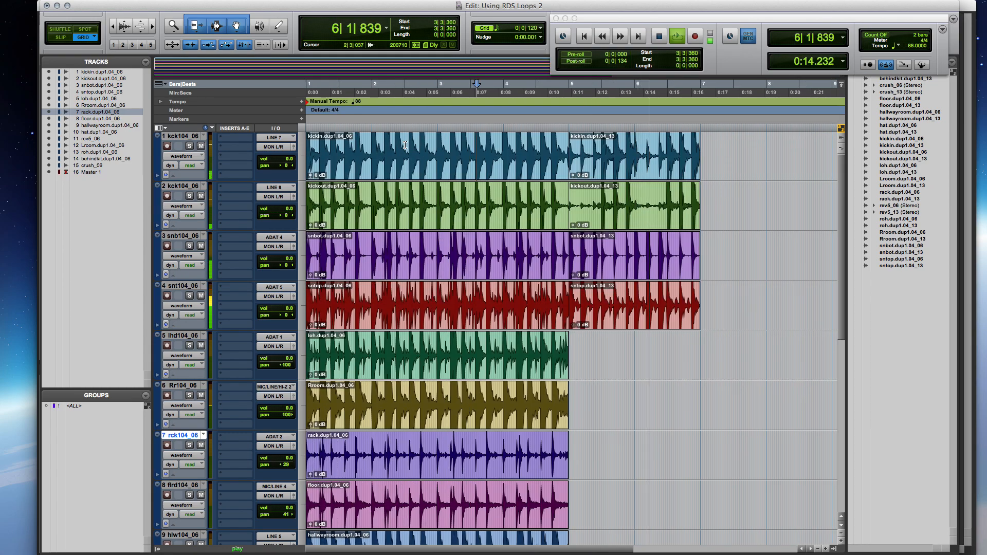
key("space")
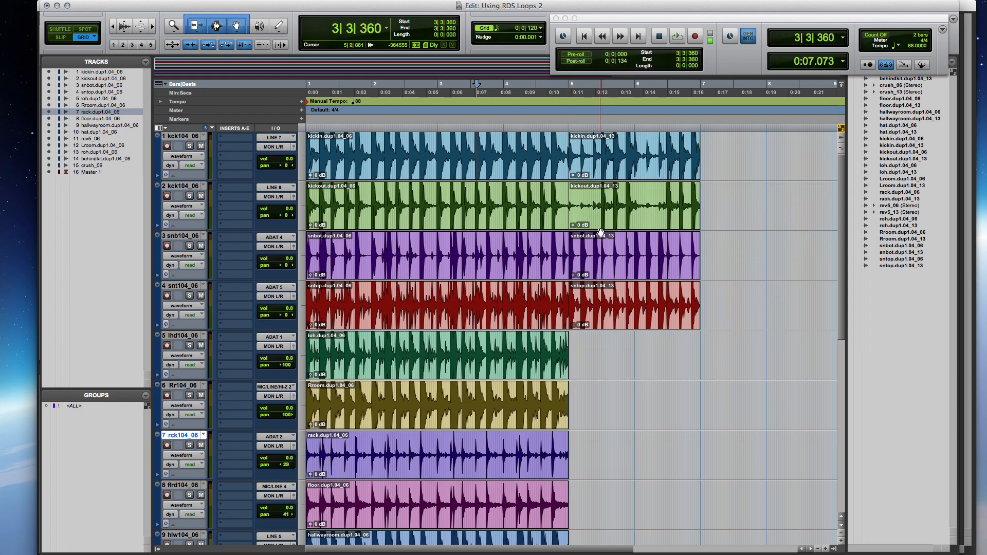
scroll(625, 267, "down", 5)
scroll(625, 266, "up", 5)
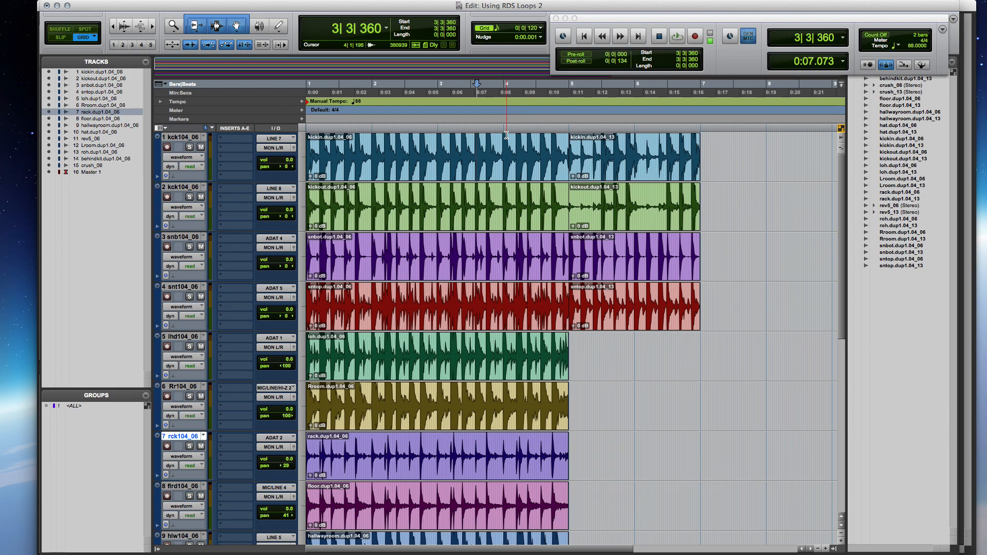
Step: Enable the <ALL> group and copy the four-bar _06 clips starting at 1|1|000 across all tracks
double_click(624, 145)
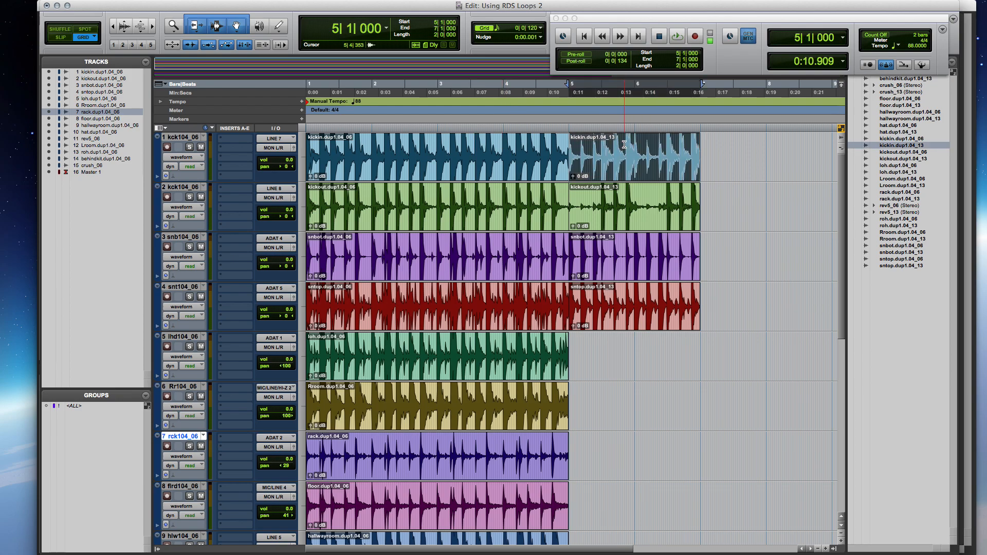
double_click(463, 154)
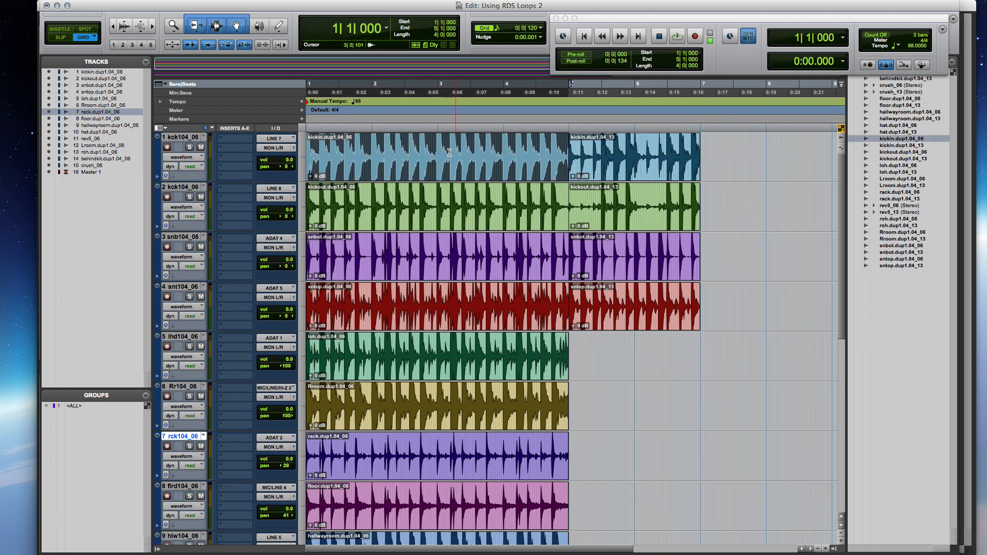
left_click(48, 406)
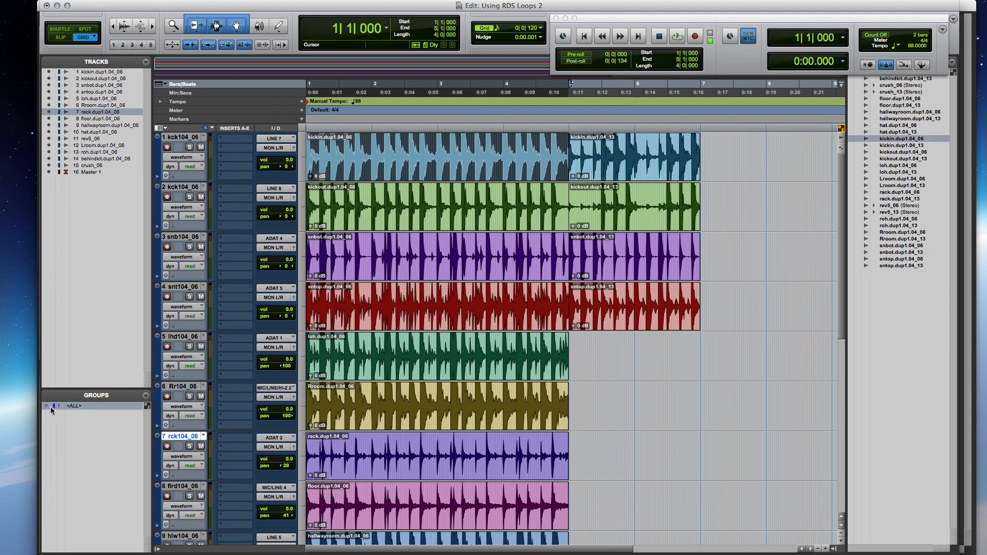
left_click(46, 405)
double_click(421, 153)
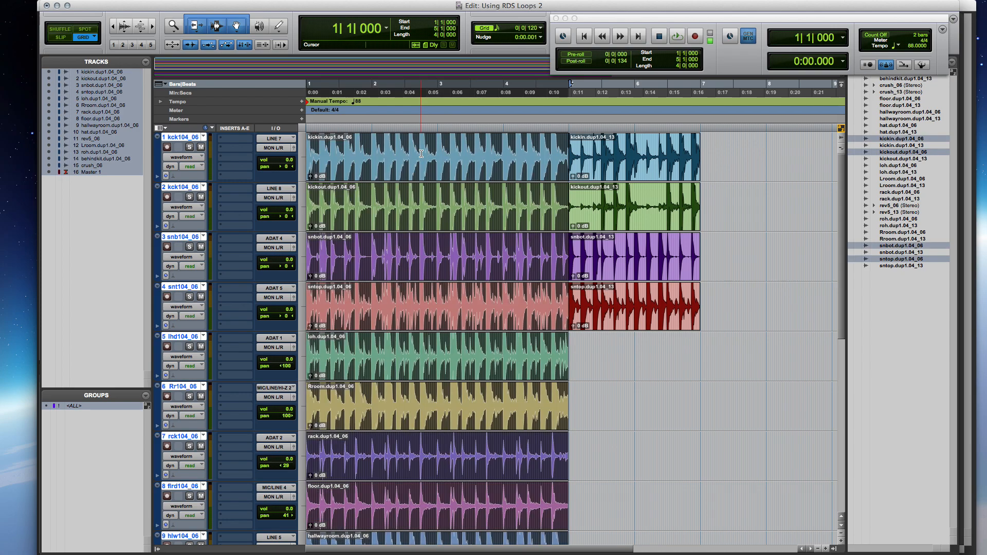
key("super+r")
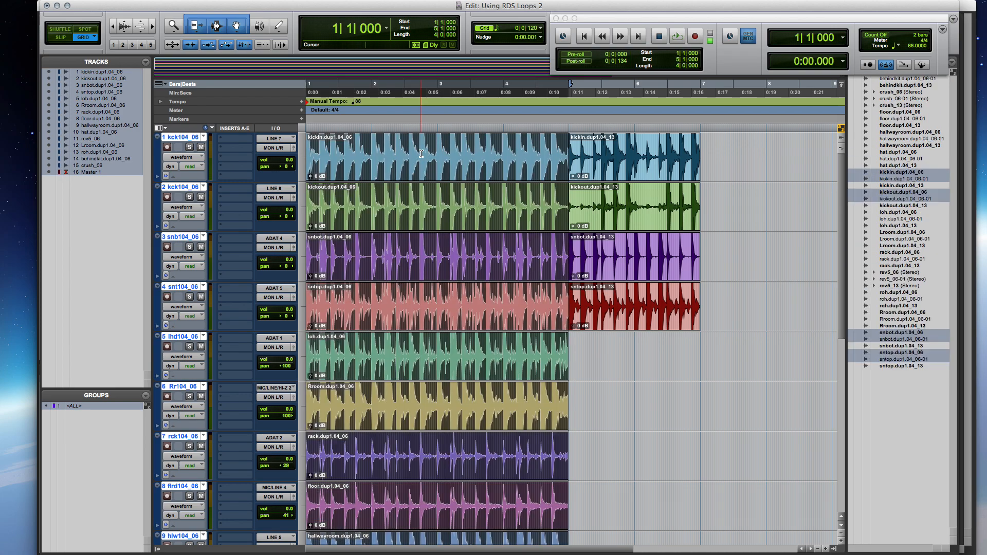
Step: Paste the copied groove on all tracks at 7|1|000, directly after the _13 clips
left_click(704, 156)
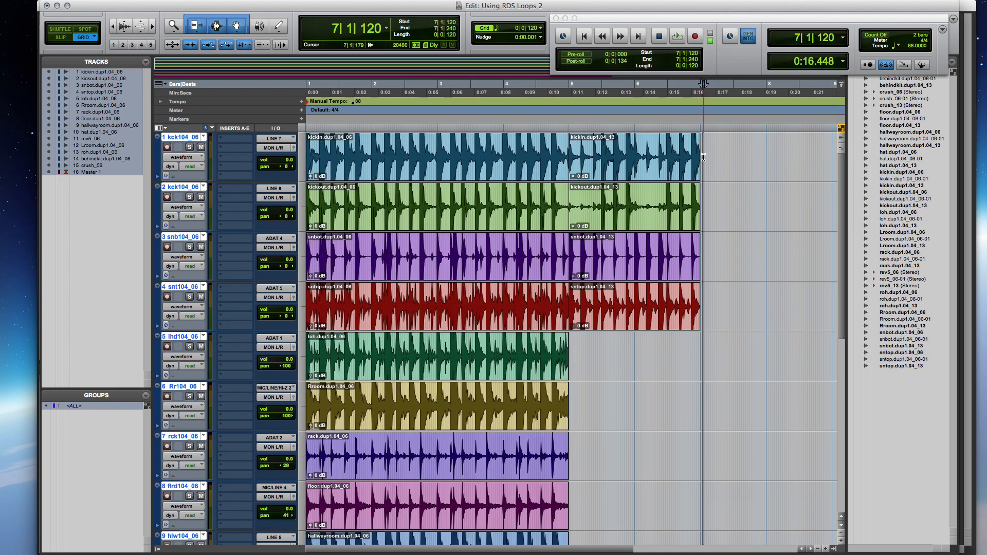
key("super+]")
key("super+]")
key("super+]")
key("super+]")
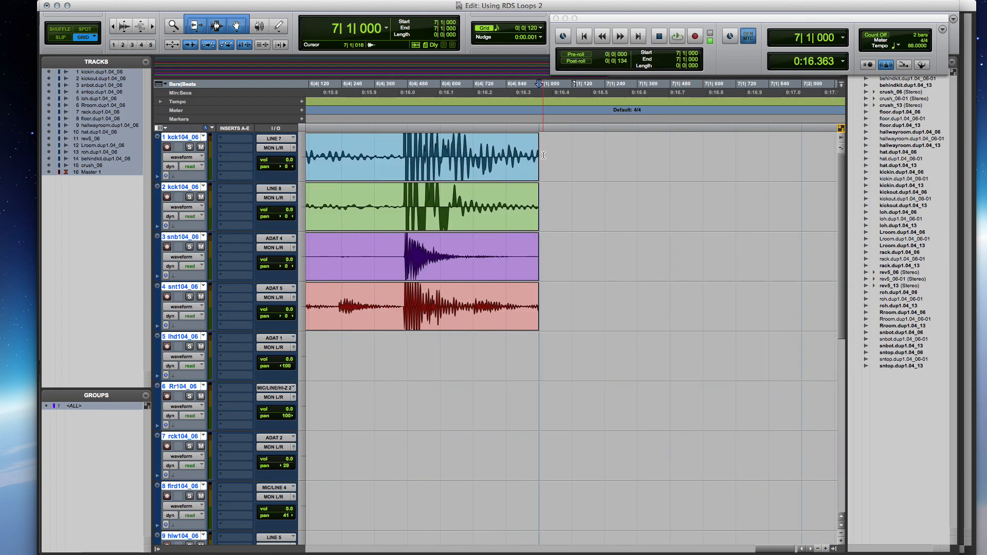
key("super+v")
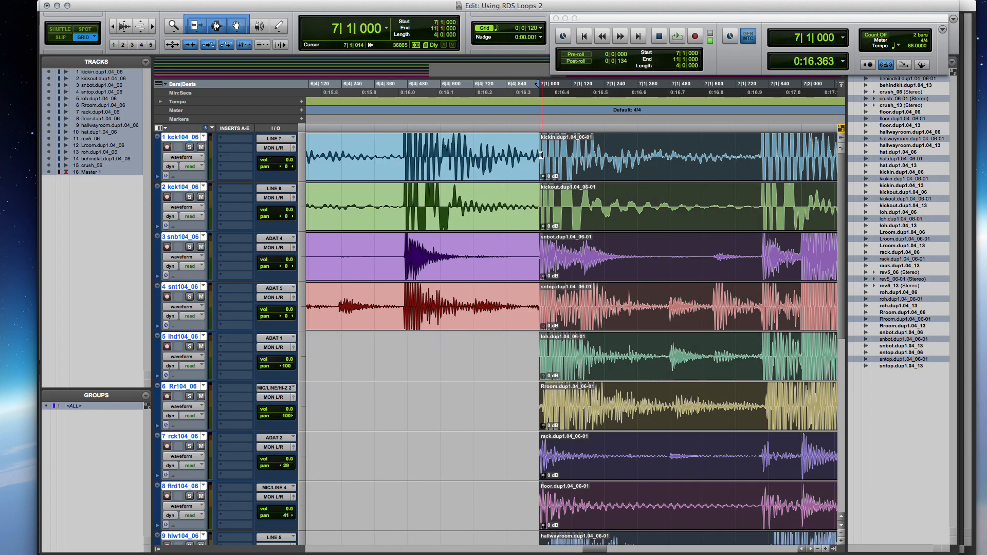
Step: Play the arrangement from 4|2|120 through the _13 section into the pasted groove at bar 7
key("super+[")
key("super+[")
key("super+[")
key("super+[")
key("super+[")
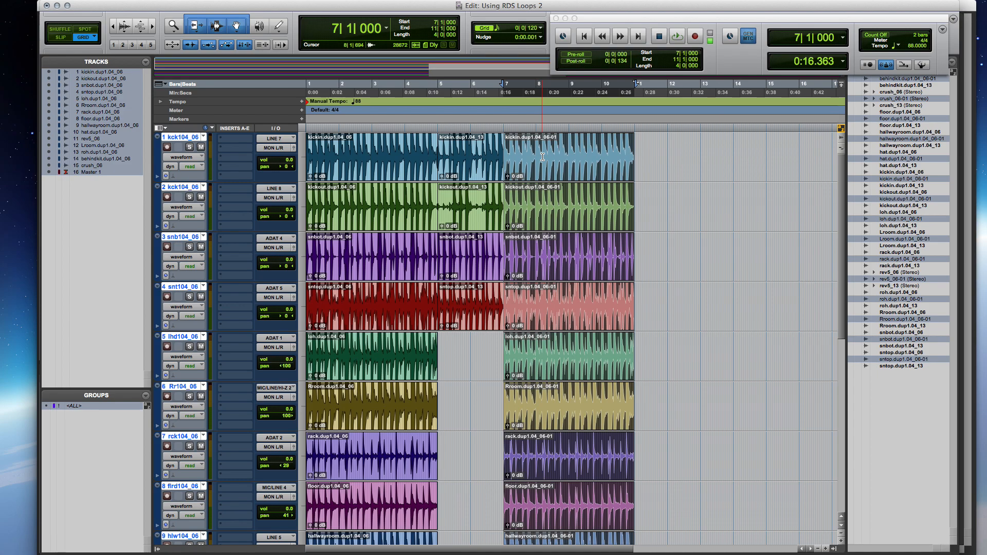
left_click(417, 147)
key("space")
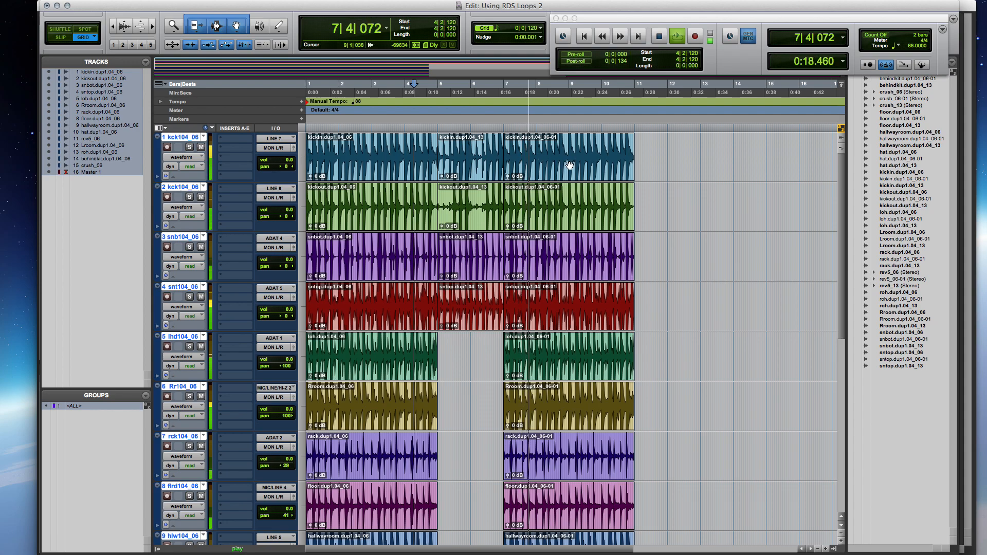
key("space")
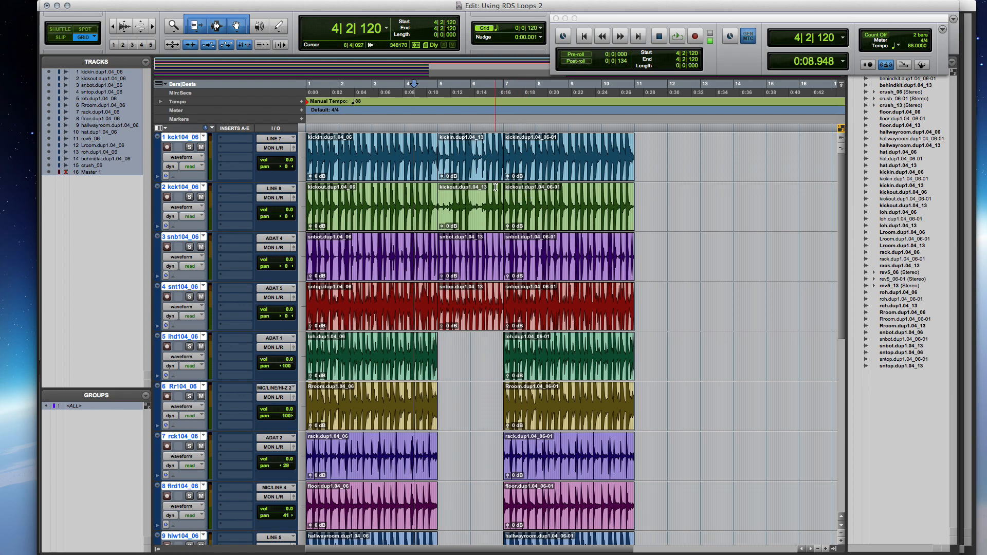
Step: Select the pasted groove clips at 7|1|000 on all tracks and play them back in the Mix window
scroll(484, 241, "down", 10)
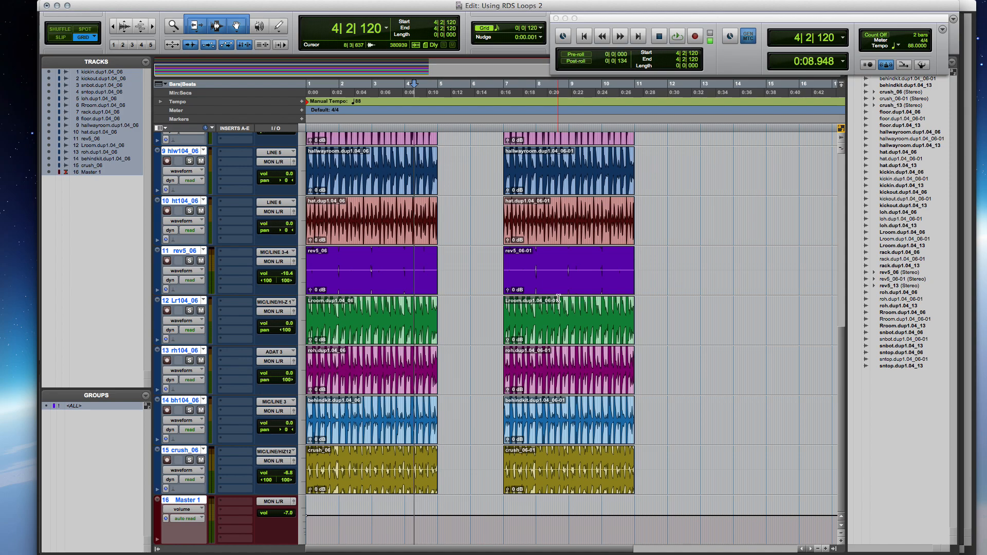
double_click(552, 263)
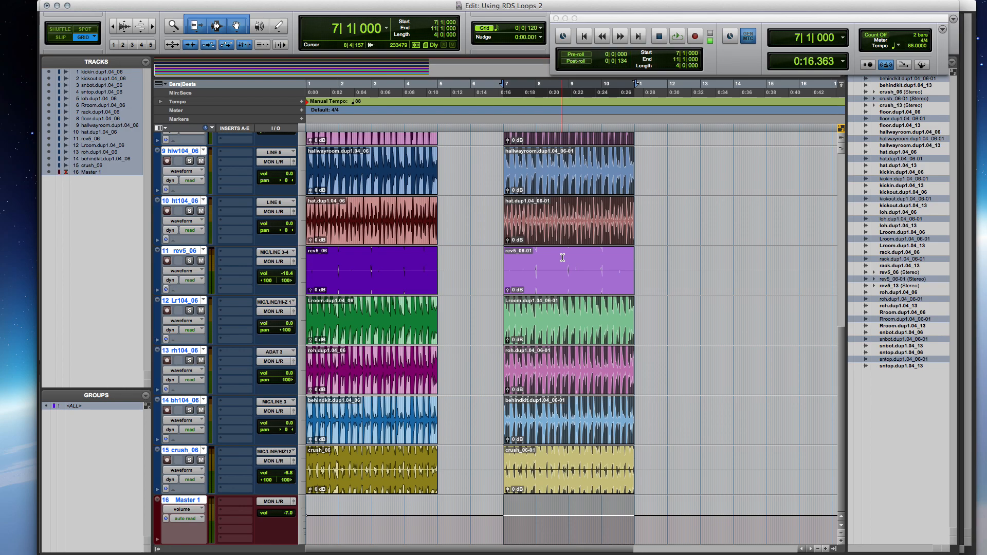
key("super+equal")
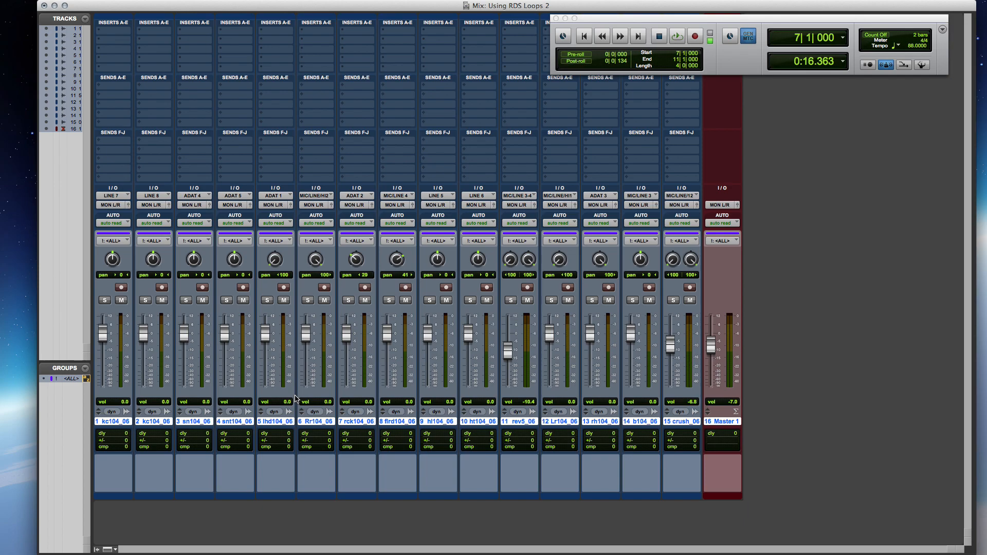
key("space")
key("space")
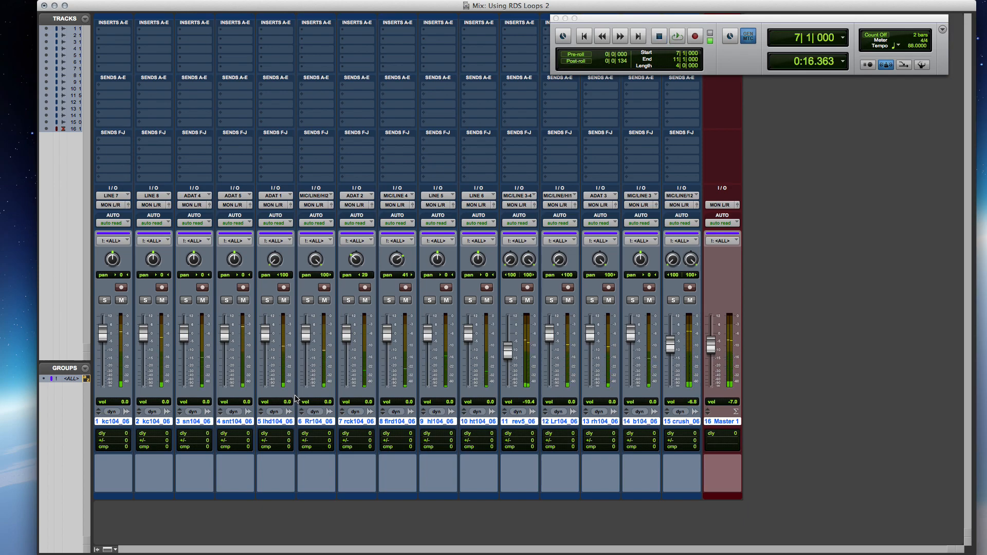